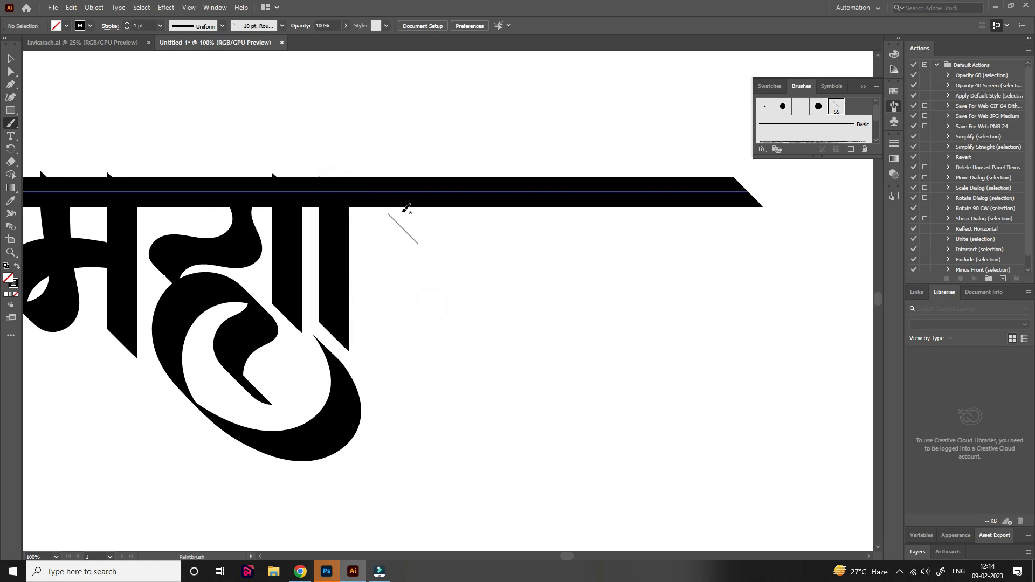
drag(404, 266, 411, 285)
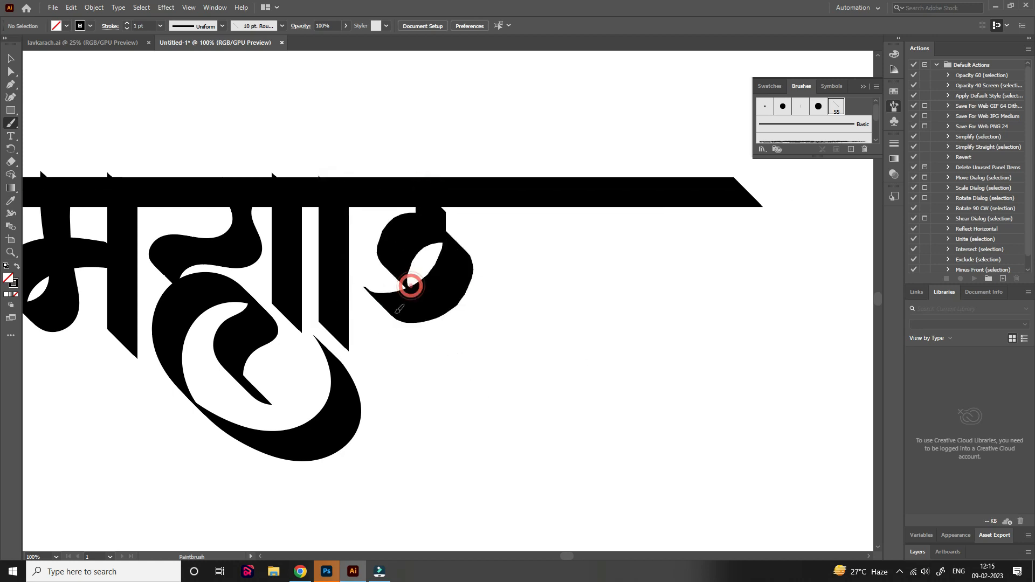
key(ctrl+z)
mouse_move(431, 229)
mouse_down()
mouse_move(598, 308)
mouse_move(663, 439)
mouse_up()
key(ctrl+z)
key(ctrl+z)
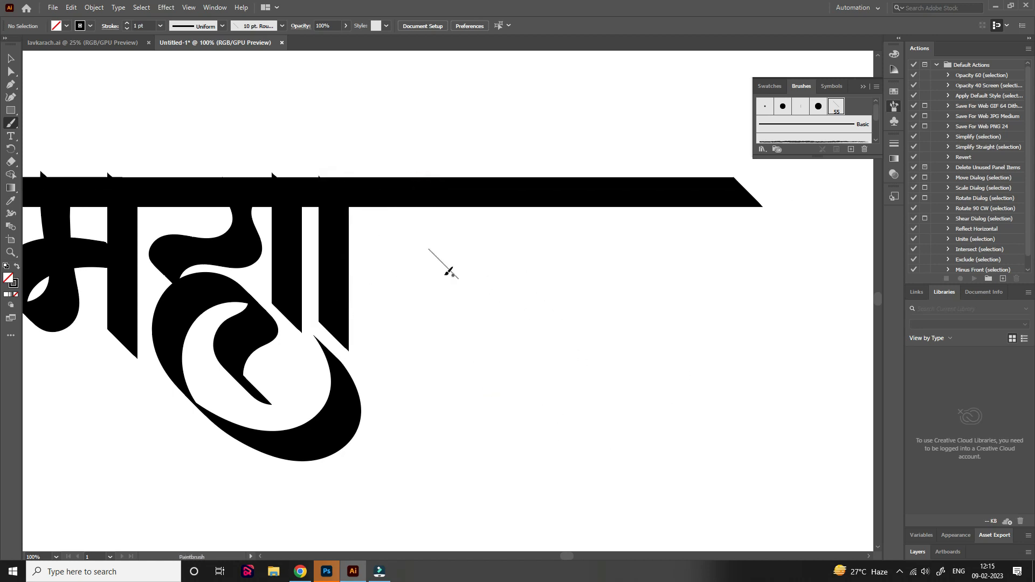
- Paint the letter श after महा with the Paintbrush and place a shortened copy of the vertical stem beside it
drag(440, 278, 553, 439)
scroll(349, 254, down, 2)
key(ctrl+z)
scroll(385, 238, up, 1)
mouse_move(377, 268)
mouse_down()
mouse_move(380, 314)
mouse_move(423, 321)
mouse_up()
key(v)
drag(328, 272, 422, 272)
drag(420, 314, 420, 282)
drag(463, 251, 491, 319)
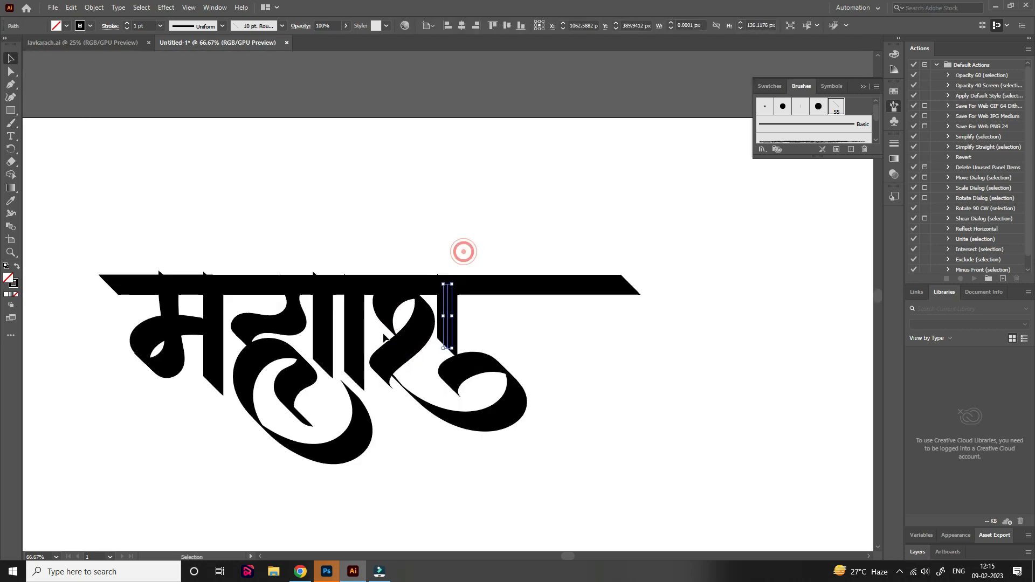
- Add a stem and bowl for the letter व, and a curved ि vowel sign above the headline over श
drag(326, 271, 469, 266)
drag(485, 311, 410, 248)
mouse_move(405, 248)
mouse_down()
mouse_move(451, 254)
mouse_move(395, 260)
mouse_move(451, 265)
mouse_up()
key(ctrl+z)
drag(443, 318, 442, 299)
mouse_move(468, 308)
mouse_down()
mouse_move(444, 305)
mouse_move(454, 287)
mouse_up()
key(b)
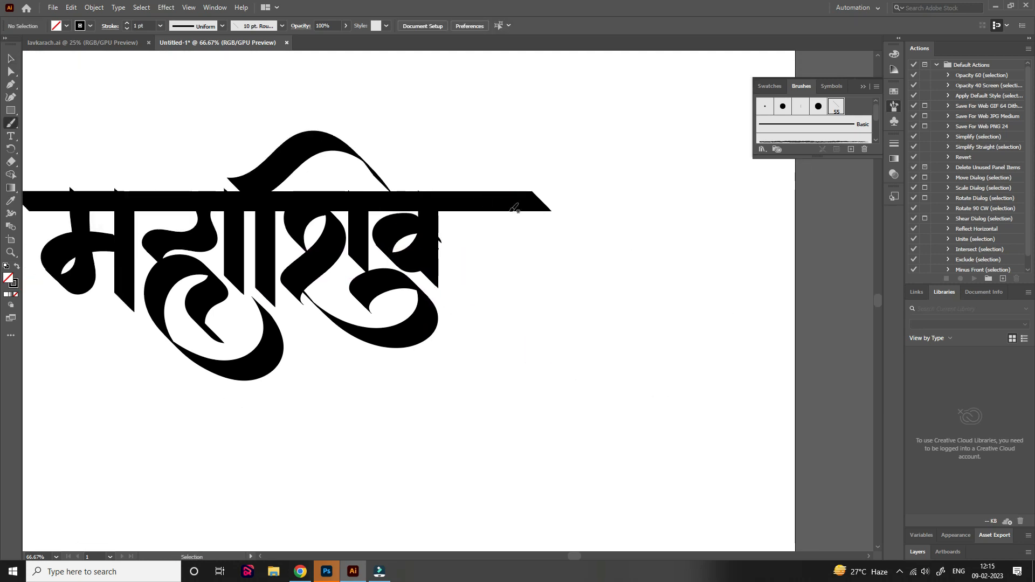
- Paint the letter र with a long sweeping tail after शिव and add a vertical stem copy to form रा
drag(510, 204, 641, 314)
key(ctrl+z)
mouse_move(509, 201)
mouse_down()
mouse_move(478, 272)
mouse_move(641, 314)
mouse_up()
key(v)
drag(597, 248, 728, 248)
drag(639, 303, 592, 282)
mouse_move(268, 280)
mouse_down()
mouse_move(537, 280)
mouse_move(595, 266)
mouse_move(535, 289)
mouse_up()
- Paint the letter त्र after रा and complete it with its stem and the curved ी vowel sign
click(661, 194)
click(610, 296)
drag(608, 332, 530, 339)
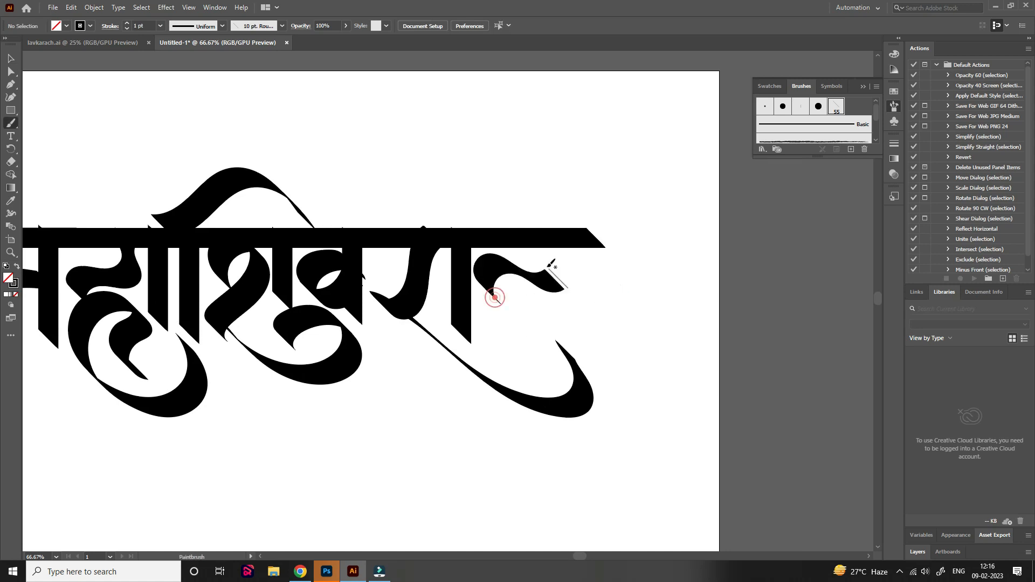
drag(553, 279, 531, 356)
mouse_move(551, 234)
mouse_down()
mouse_move(559, 282)
mouse_move(551, 313)
mouse_up()
drag(581, 233, 588, 304)
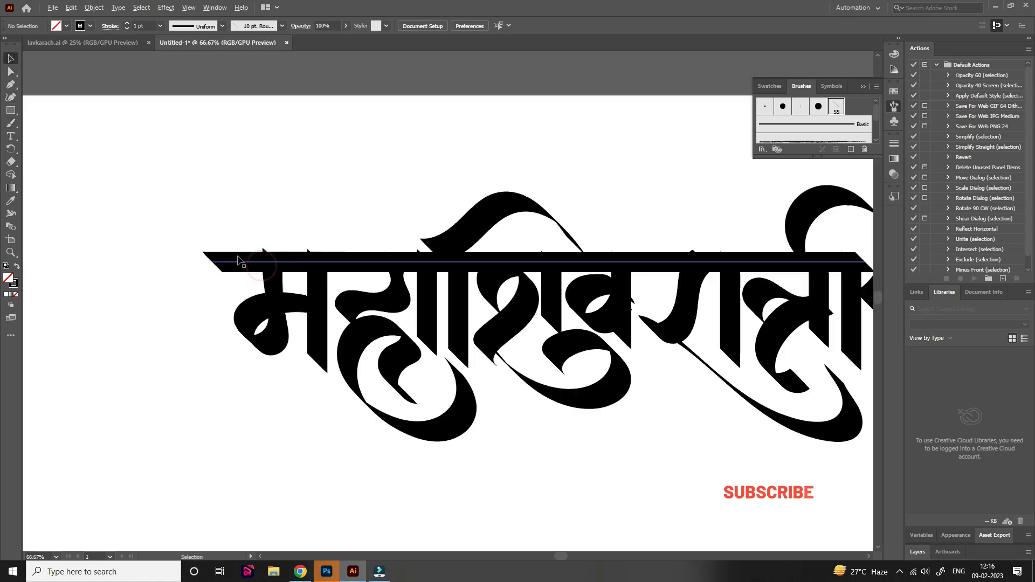
- Tighten the letter spacing by shifting the strokes of ह and the whole रात्री group slightly left
click(220, 284)
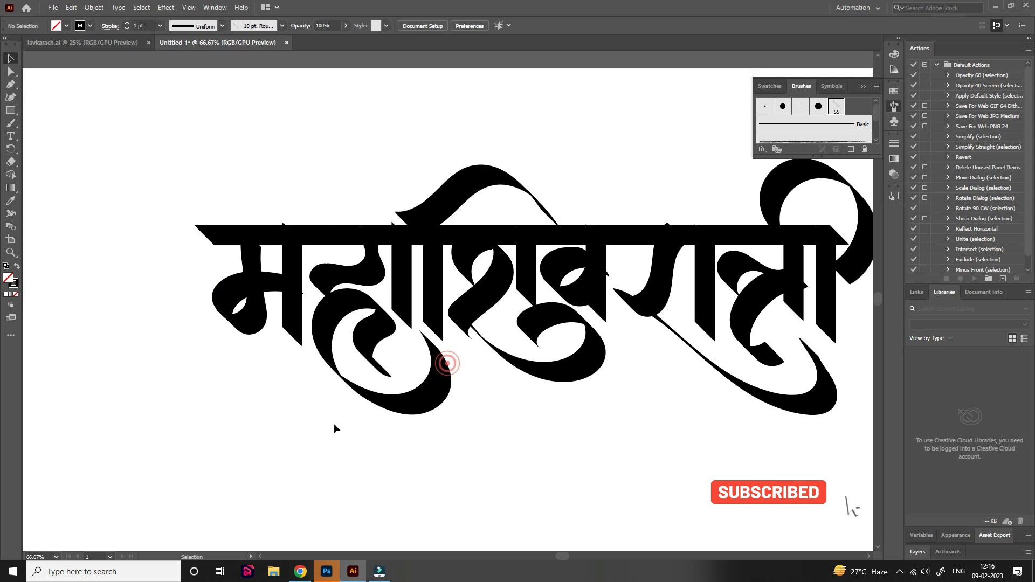
mouse_move(308, 232)
mouse_down()
mouse_move(428, 429)
mouse_move(454, 403)
mouse_up()
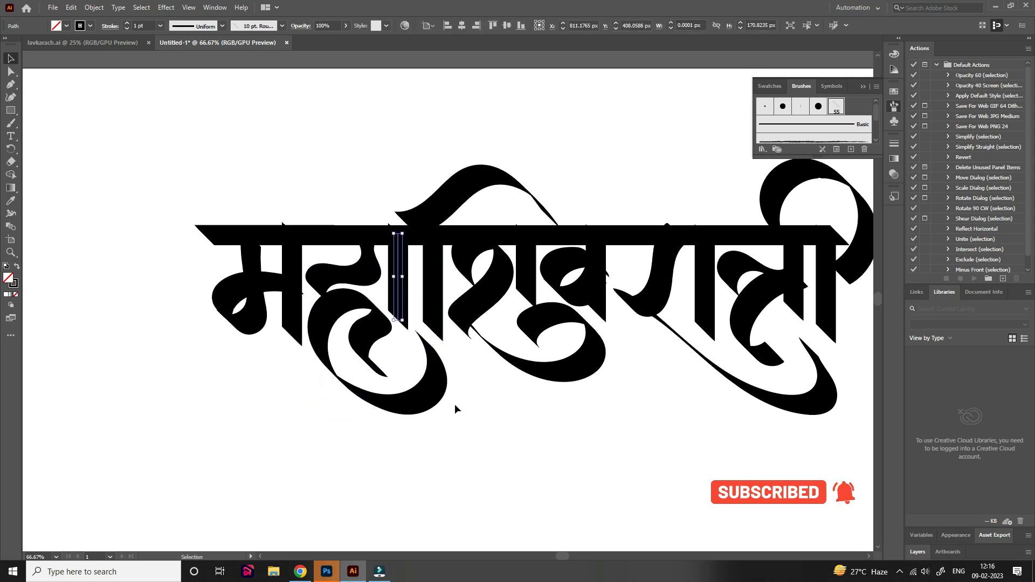
drag(453, 331, 546, 422)
click(659, 327)
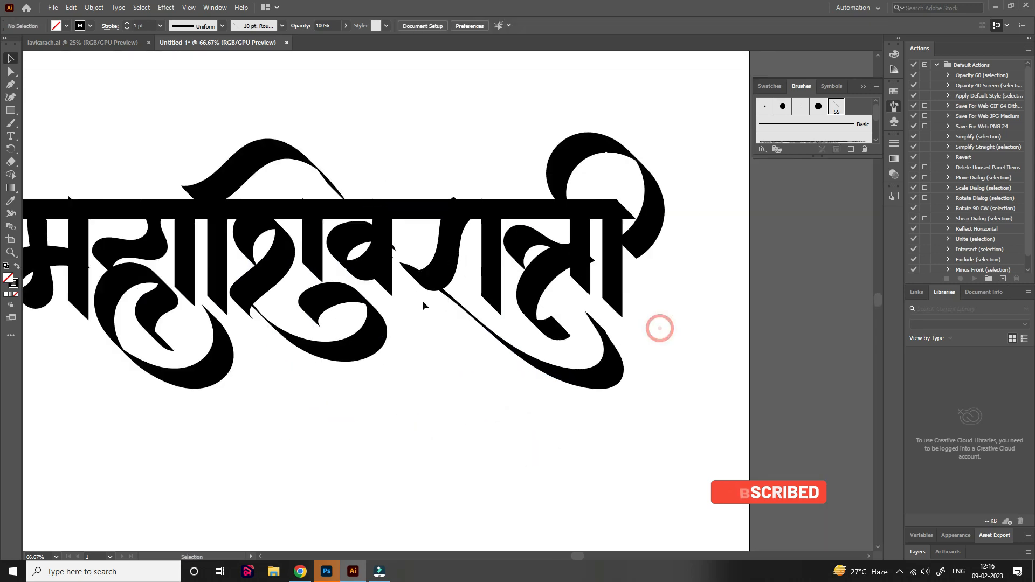
drag(422, 300, 651, 238)
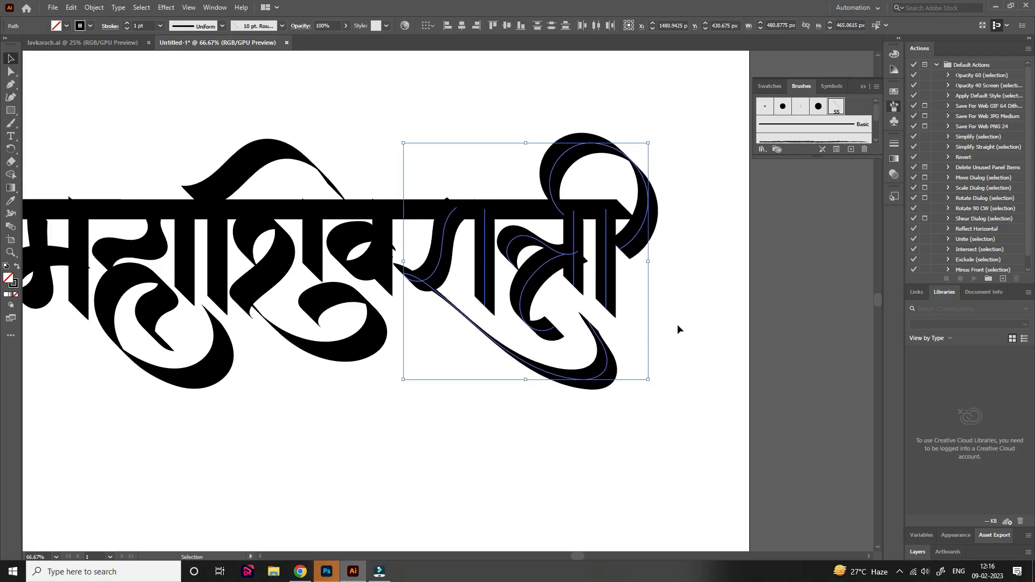
click(676, 325)
- Select the whole महाशिवरात्री lettering and move it closer to the centre of the artboard
key(ctrl+minus)
key(ctrl+minus)
drag(277, 157, 761, 358)
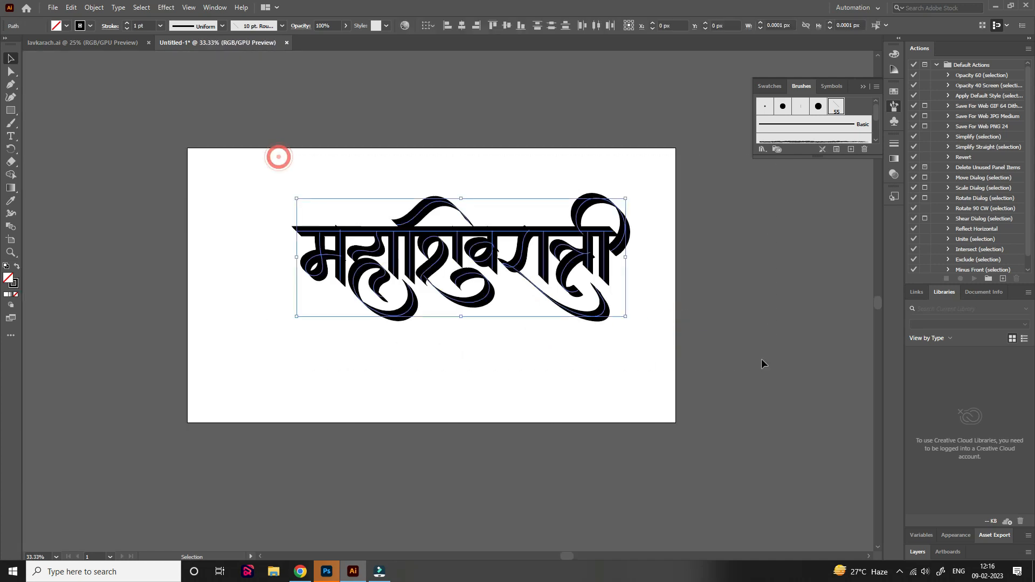
click(540, 371)
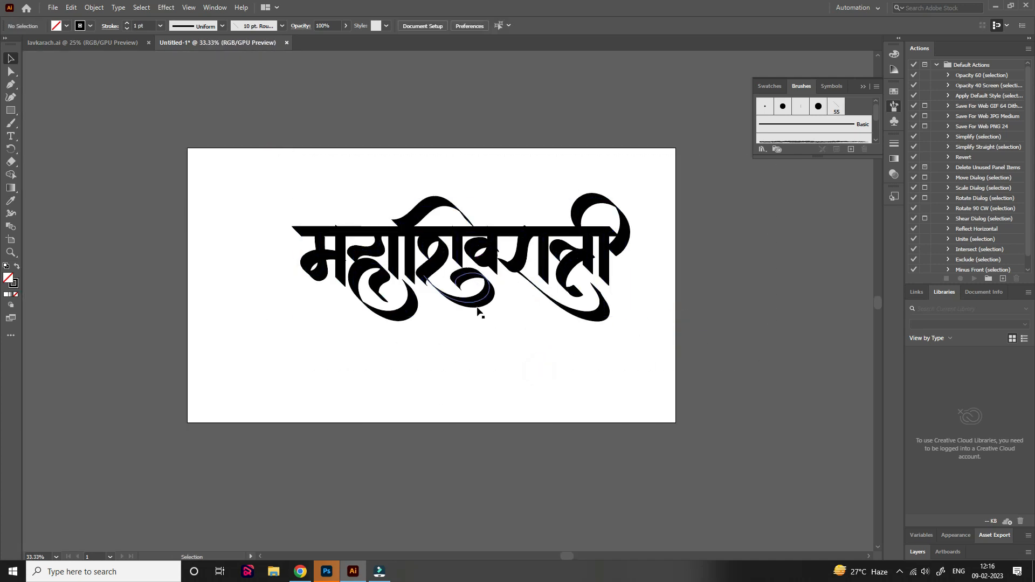
drag(477, 309, 431, 354)
click(503, 393)
scroll(478, 294, up, 1)
drag(448, 282, 499, 244)
click(458, 382)
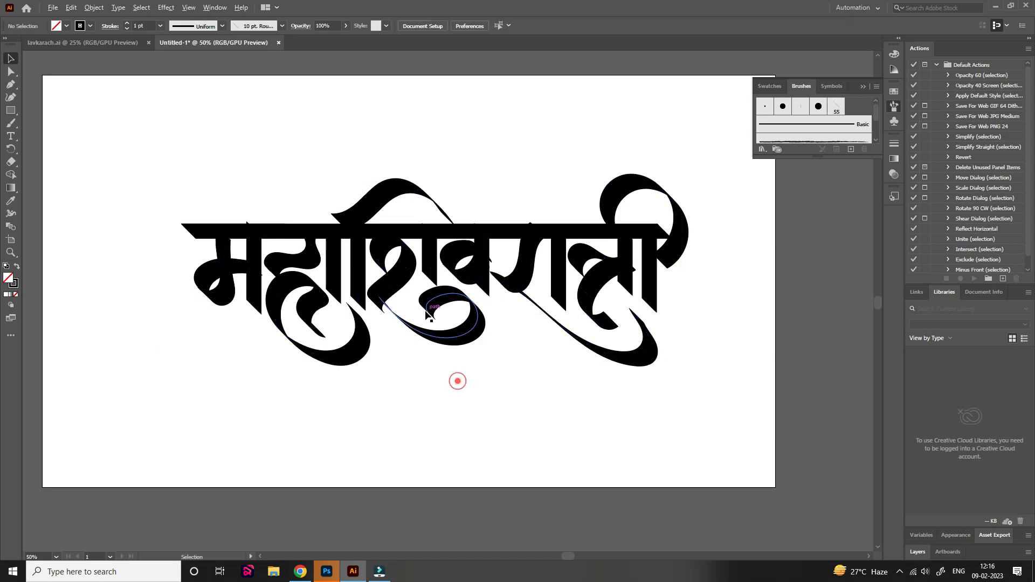
scroll(427, 312, down, 1)
drag(231, 162, 646, 395)
click(669, 395)
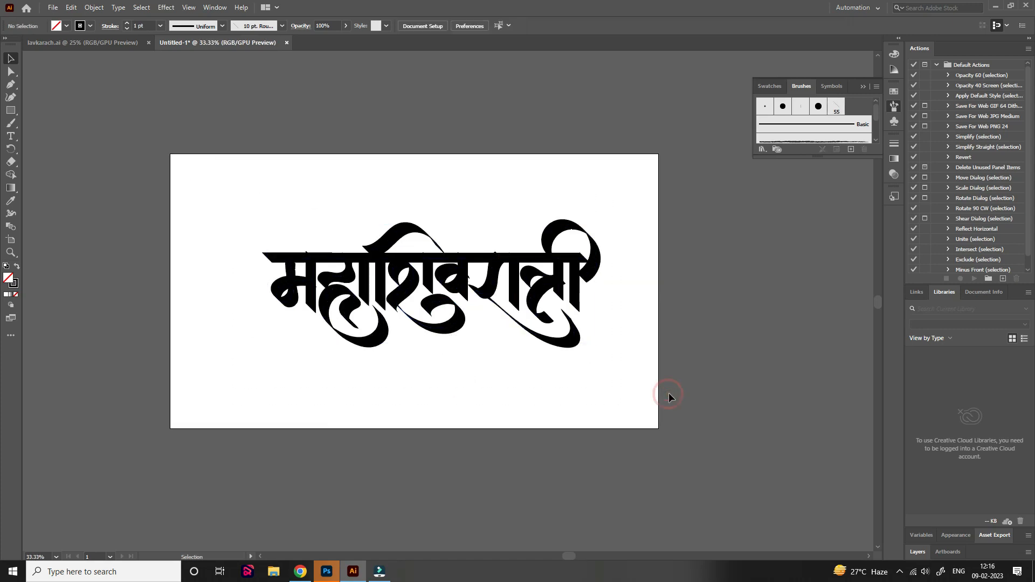
- Switch to Photoshop and create a new document from the recent 7 x 7 in, 300 ppi preset
click(309, 576)
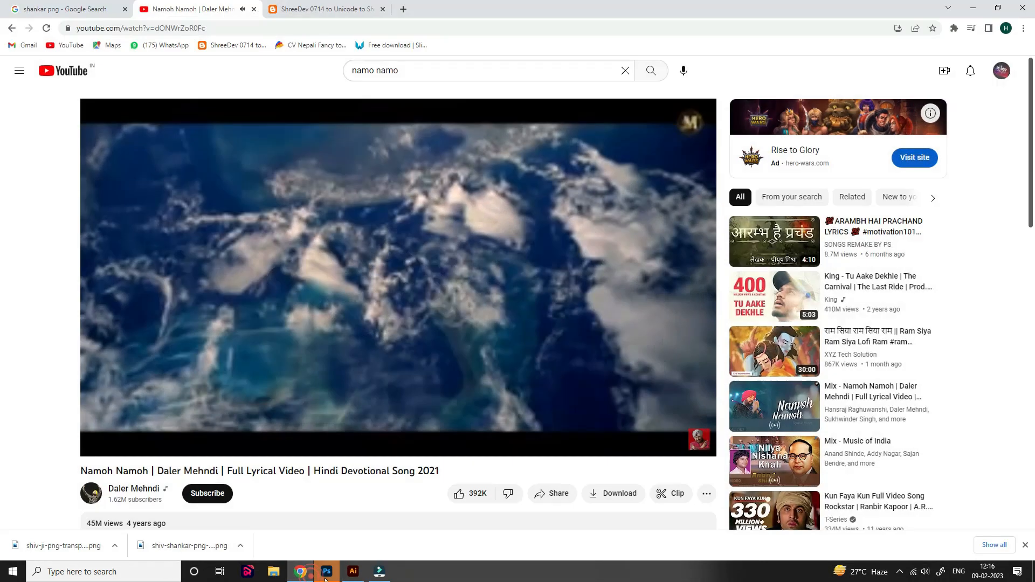
click(326, 573)
click(24, 6)
click(38, 17)
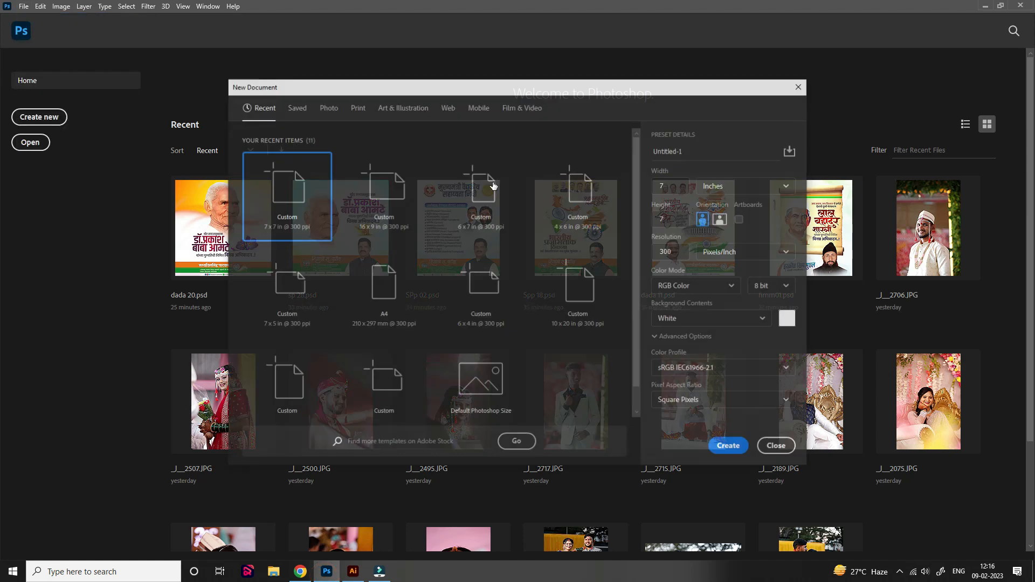
double_click(282, 194)
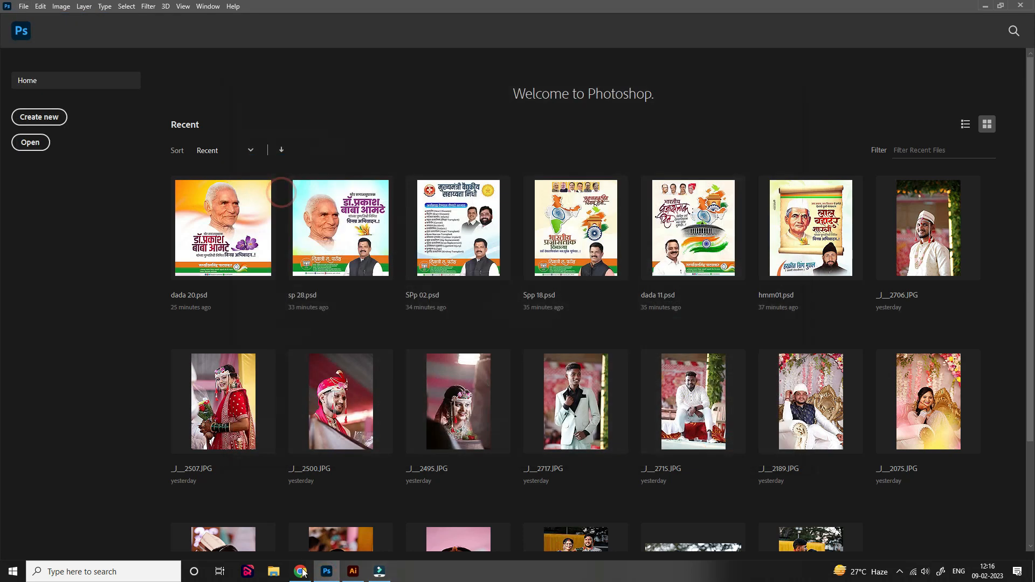
- Switch to Chrome and run a Google image search for "blue background" in a new tab
mouse_move(304, 575)
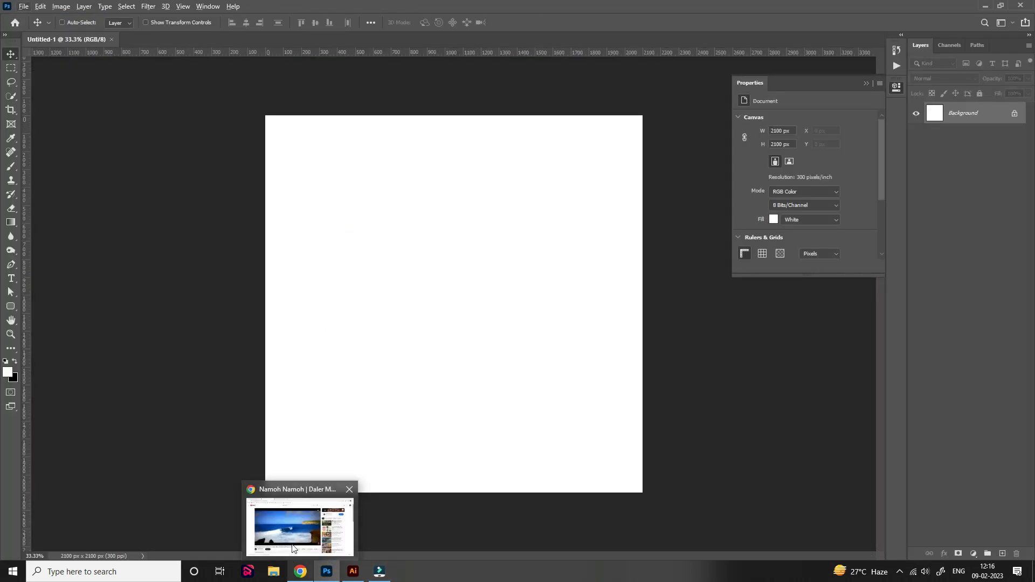
click(291, 534)
click(365, 7)
click(402, 8)
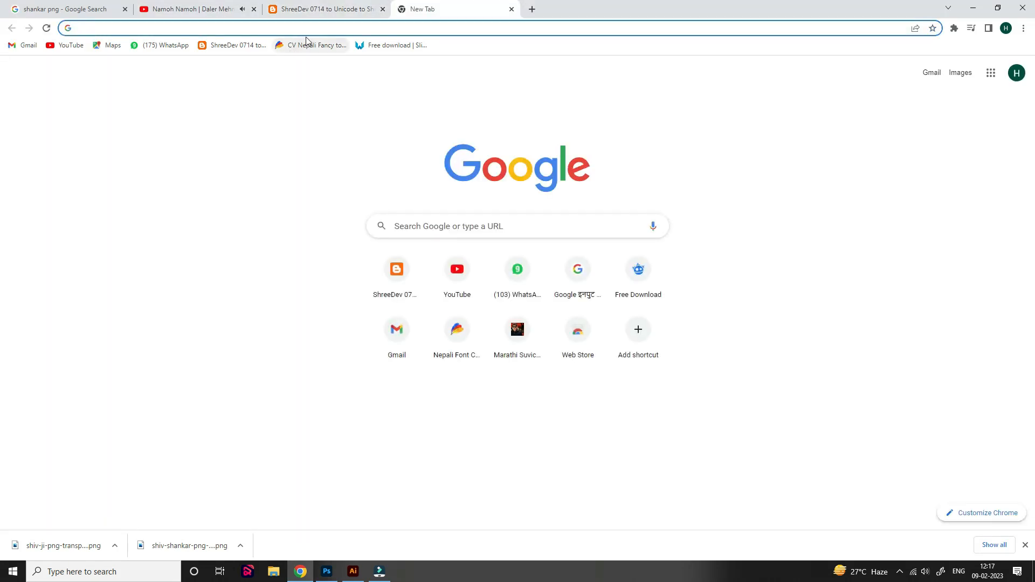
click(311, 27)
text(blue)
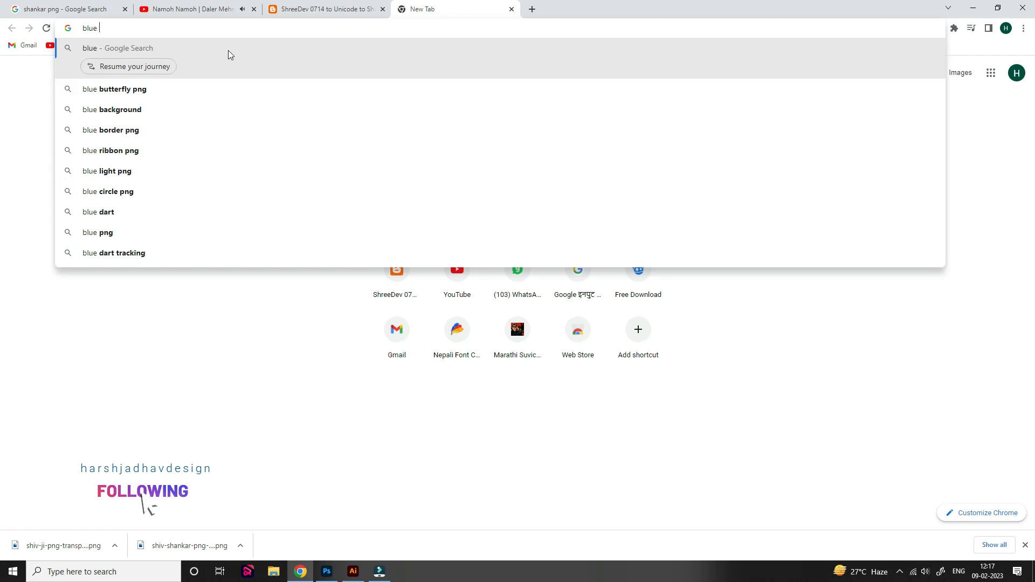
key(Down)
key(Down)
key(Return)
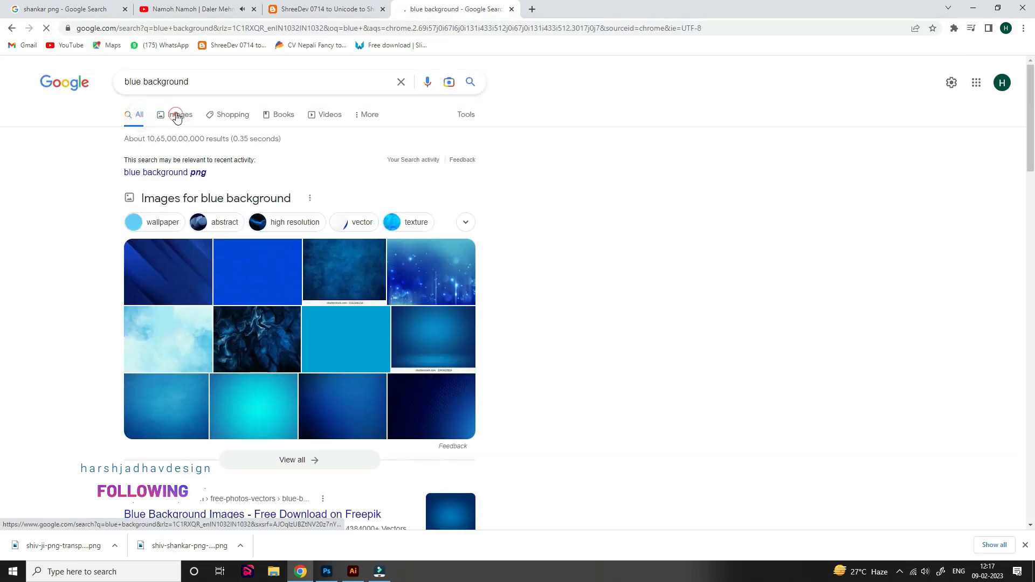
click(176, 117)
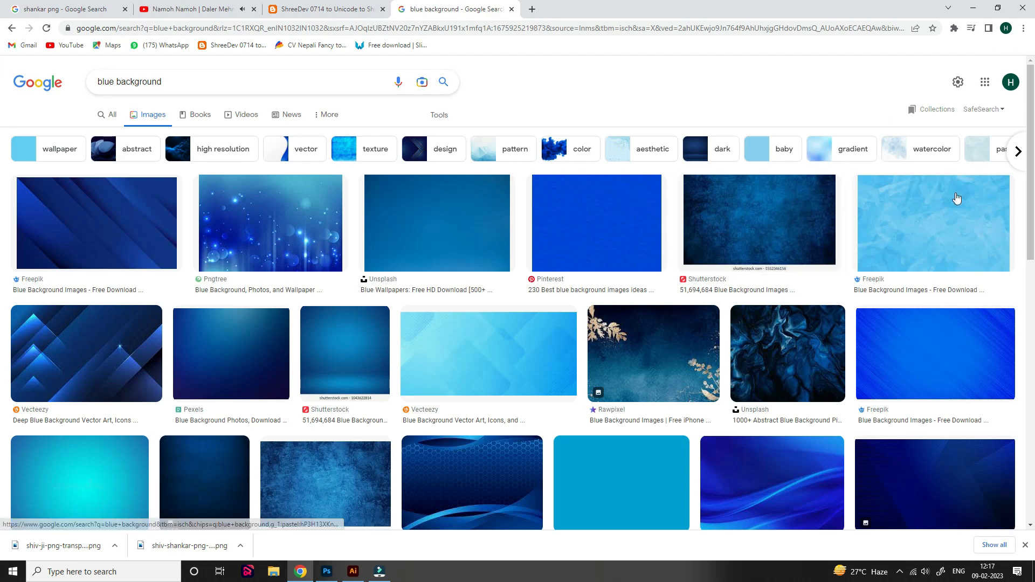
- Copy the light blue curved background image from All-free-download.com in the results and return to Photoshop
scroll(906, 269, down, 4)
scroll(432, 313, down, 2)
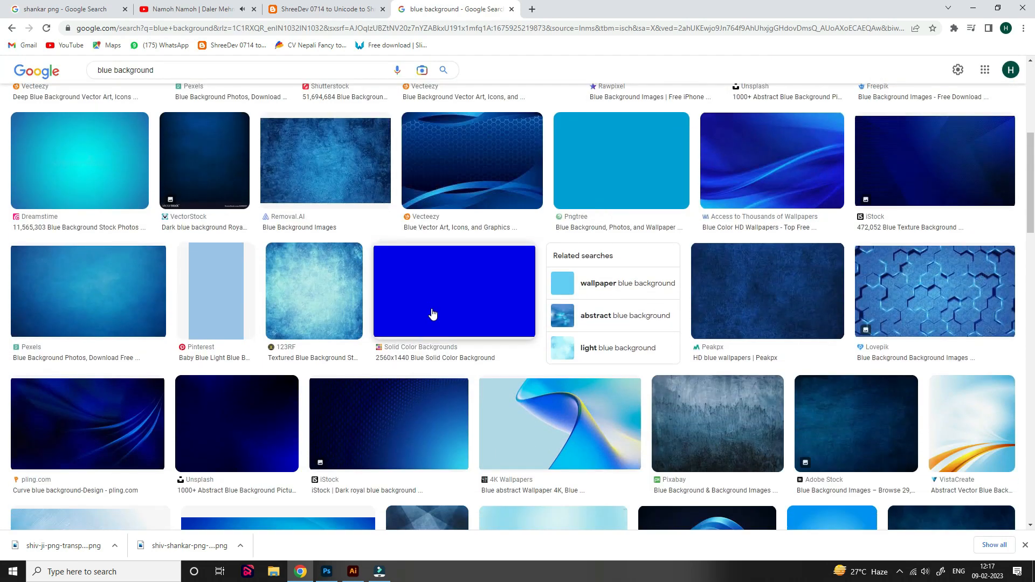
scroll(467, 338, down, 7)
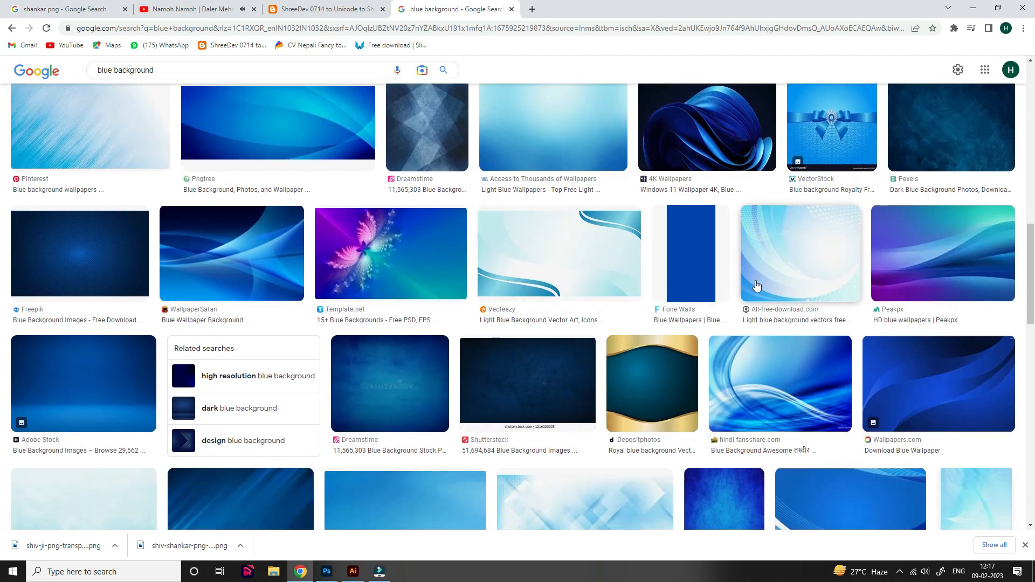
click(753, 291)
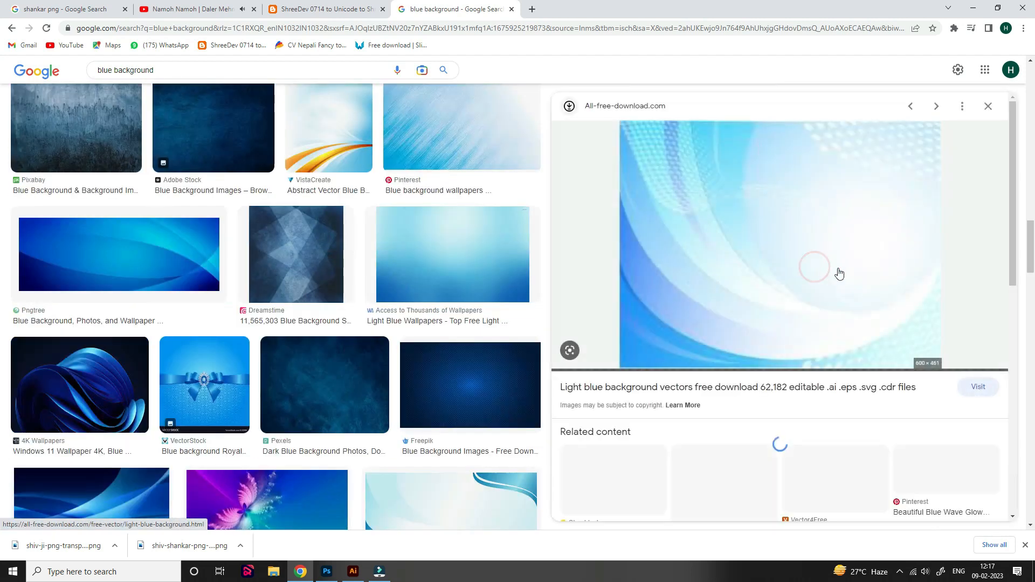
right_click(694, 272)
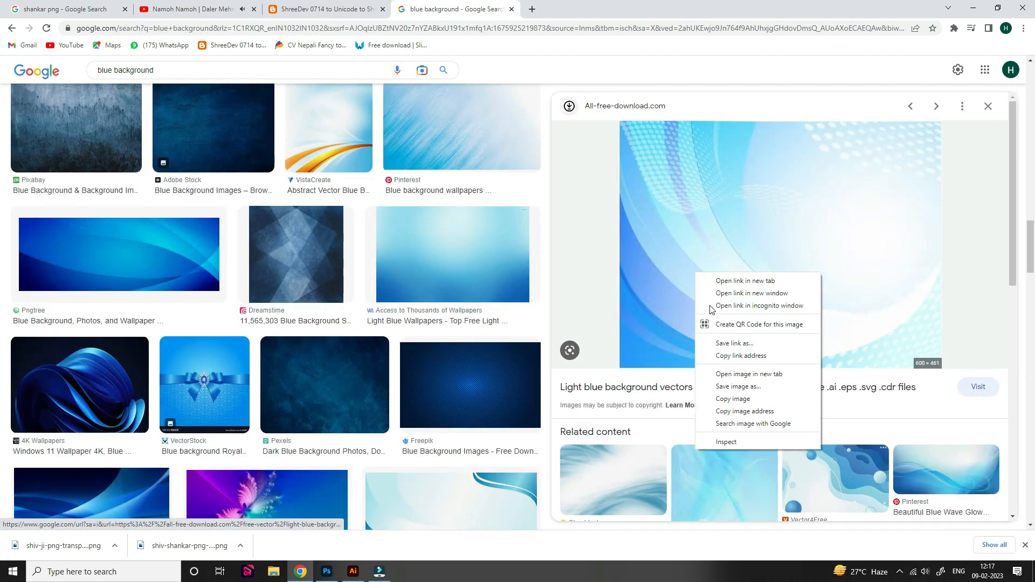
click(720, 398)
click(974, 11)
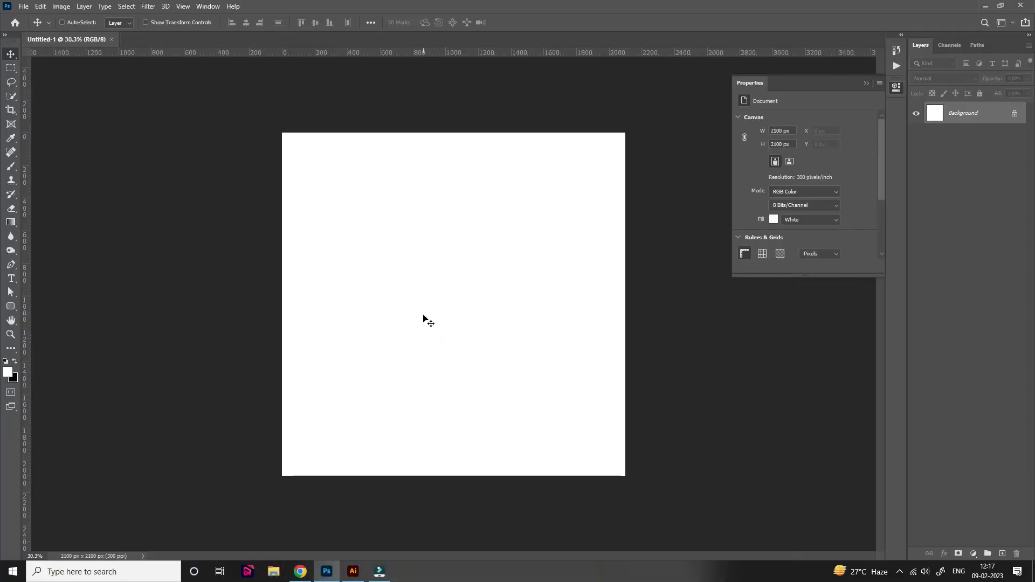
- Paste the copied background image and scale it up to about 467% so it covers the whole canvas
key(ctrl+v)
key(ctrl+t)
drag(455, 344, 453, 490)
drag(458, 267, 455, 123)
double_click(496, 332)
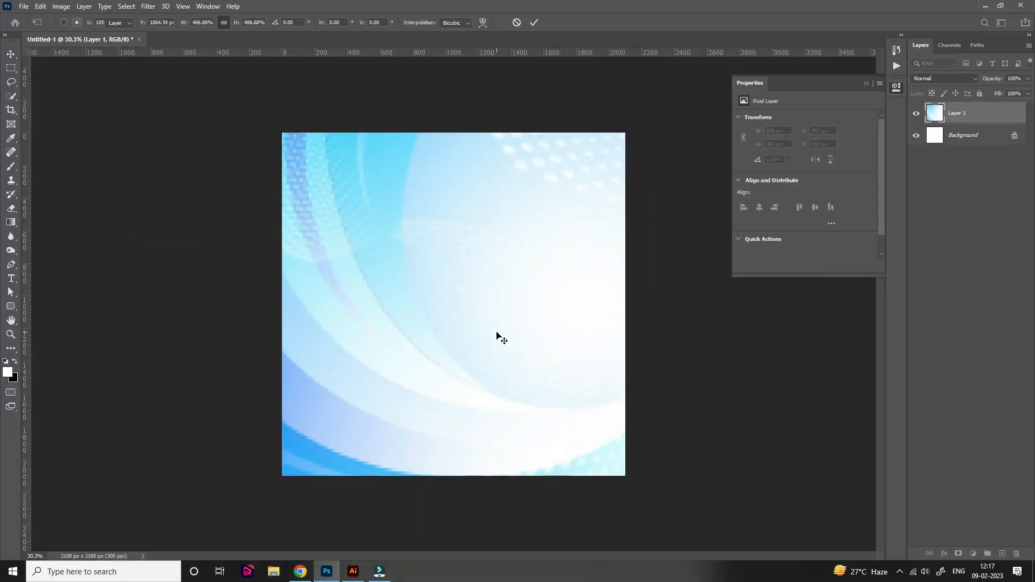
scroll(870, 384, down, 2)
- Add a black layer mask to the background image layer and set the Brush to paint in white
alt+click(958, 555)
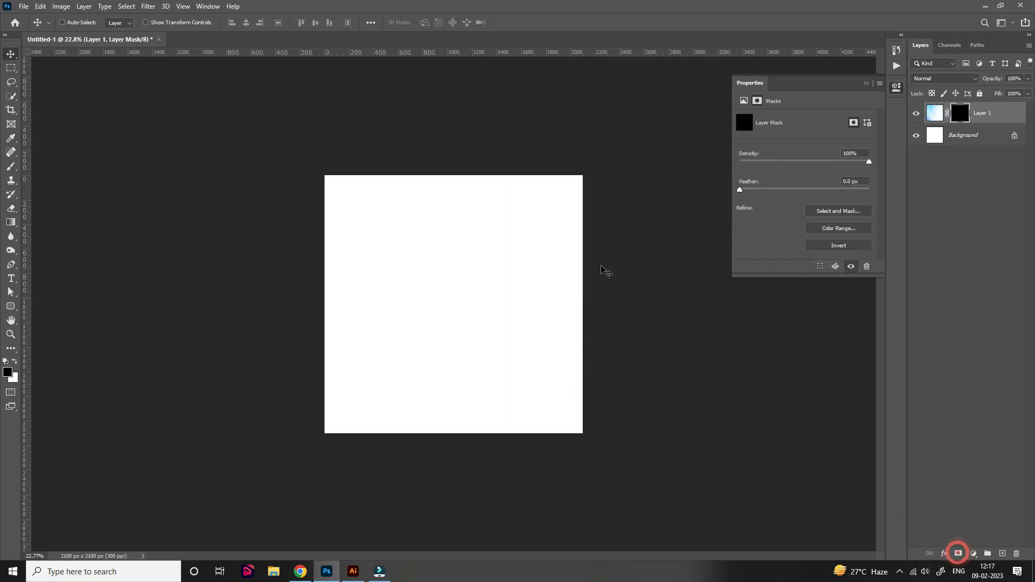
key(b)
alt+right_click(466, 308)
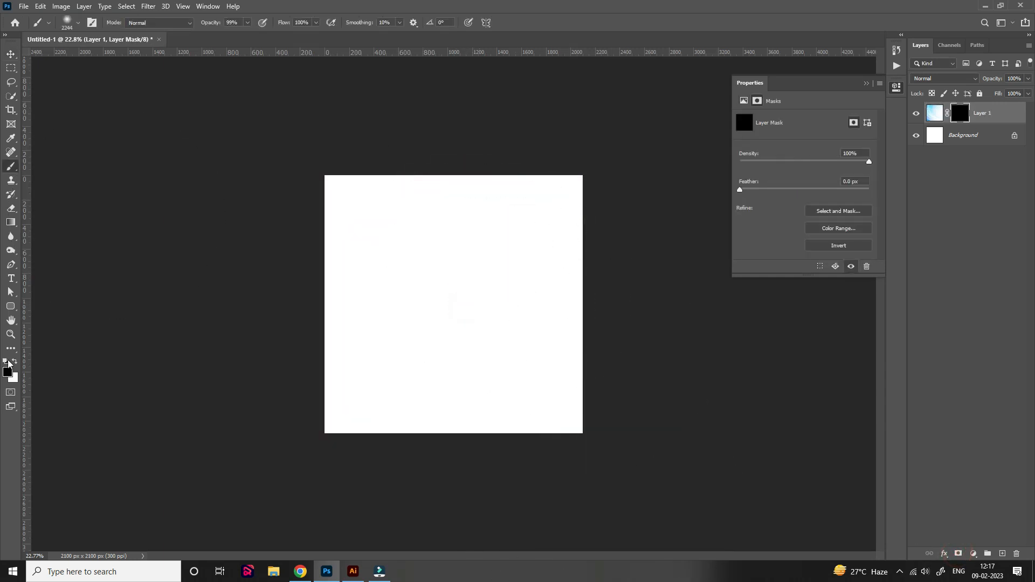
click(15, 362)
- Paint the mask with the image_search_1654855595155.jpg brush from My Brushes to reveal a soft, textured blue background
right_click(464, 249)
scroll(514, 468, down, 3)
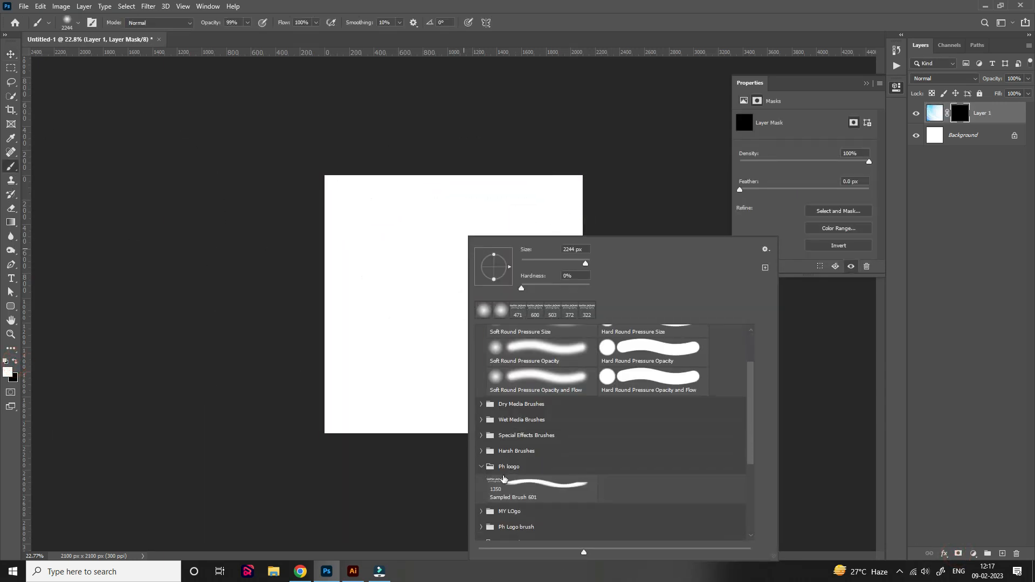
scroll(490, 498, down, 3)
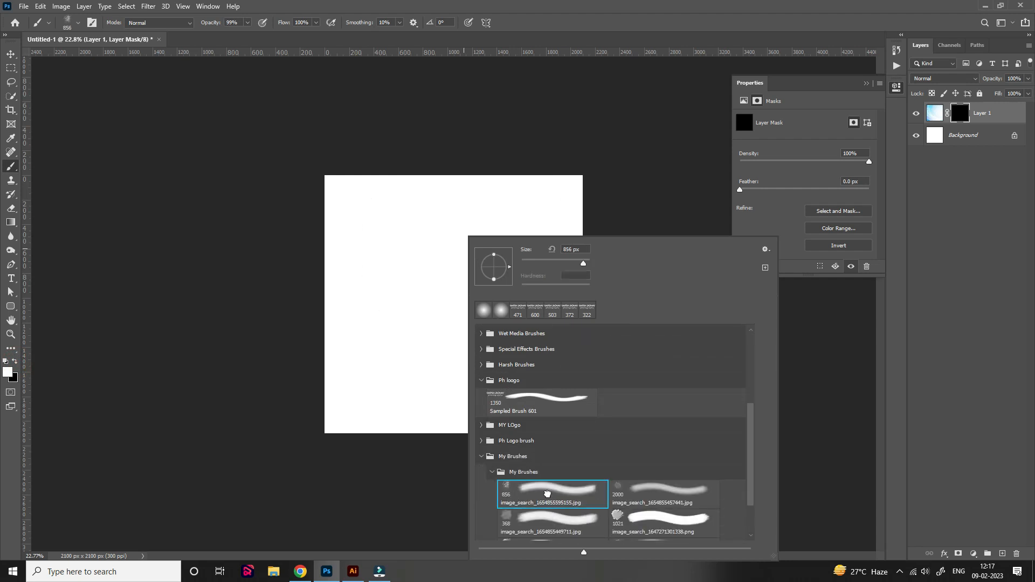
double_click(548, 494)
alt+right_click(411, 342)
mouse_move(421, 349)
mouse_down()
mouse_move(493, 264)
mouse_move(427, 275)
mouse_move(540, 334)
mouse_move(472, 346)
mouse_move(548, 345)
mouse_move(502, 360)
mouse_up()
key(v)
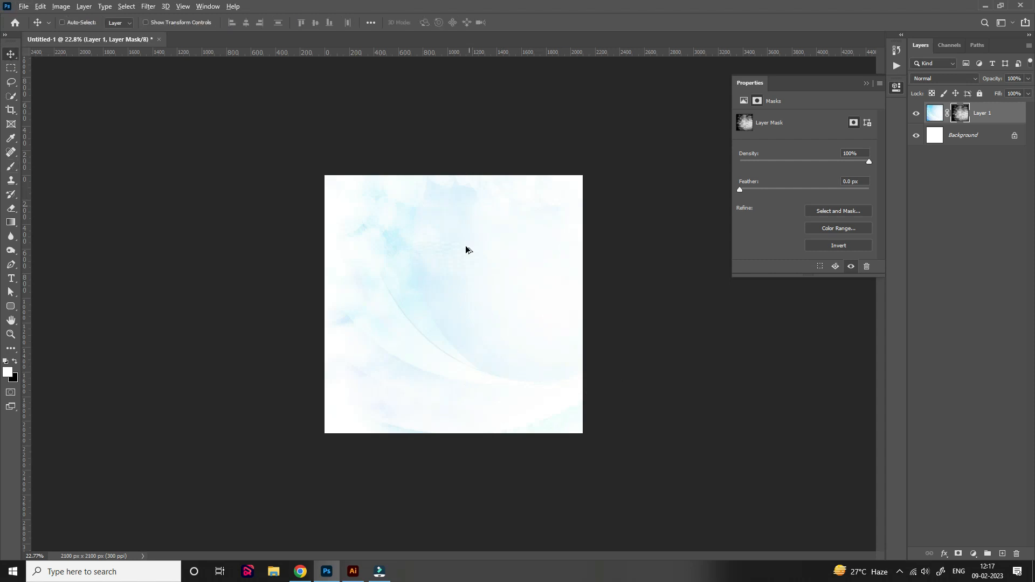
scroll(469, 250, up, 5)
scroll(360, 215, down, 2)
scroll(227, 160, down, 3)
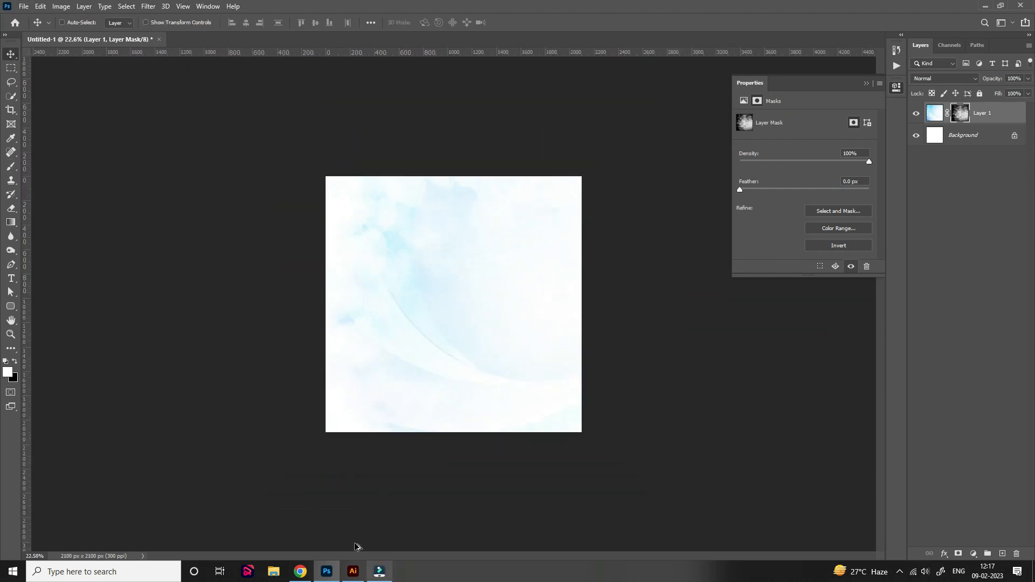
- Bring the महाशिवरात्री lettering from Illustrator into the Photoshop document as a vector smart object and position it in the canvas's lower part
click(353, 572)
drag(240, 180, 330, 578)
drag(399, 251, 451, 284)
key(Return)
drag(483, 316, 485, 364)
drag(575, 373, 495, 372)
scroll(422, 334, down, 3)
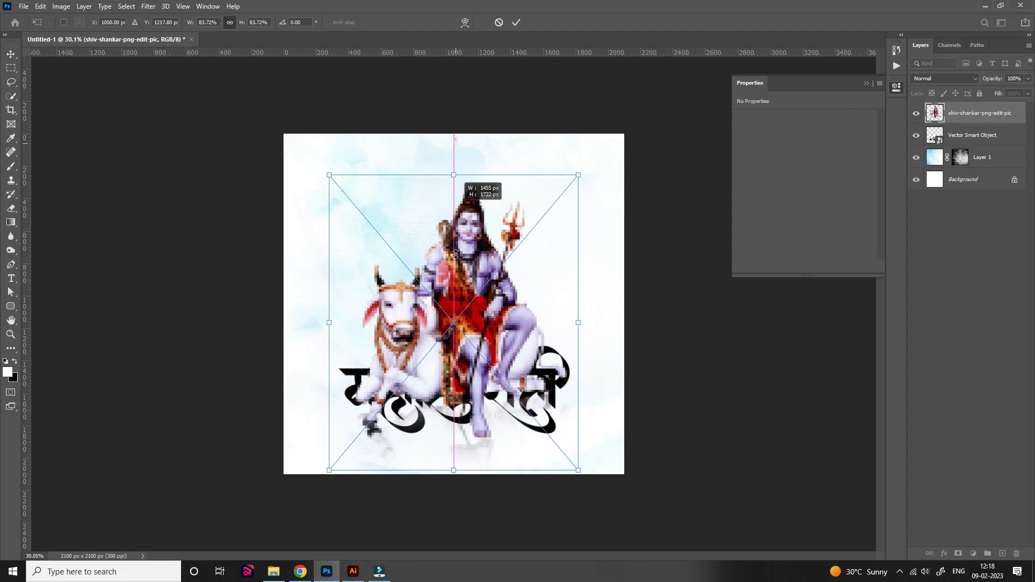
- Scale the placed shiv-shankar-png-edit-pic image to about 1285 px tall and position it centred above the महाशिवरात्री lettering
drag(455, 254, 455, 254)
drag(469, 380, 468, 313)
key(Return)
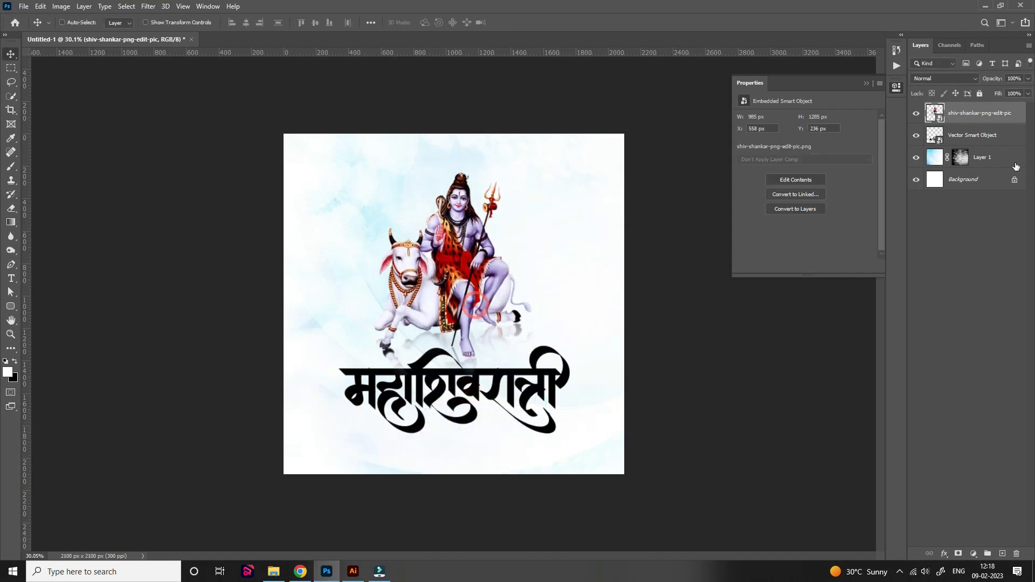
- Move the Shiva image layer below the lettering layer and shift the lettering slightly up towards Shiva's feet
drag(963, 117, 965, 142)
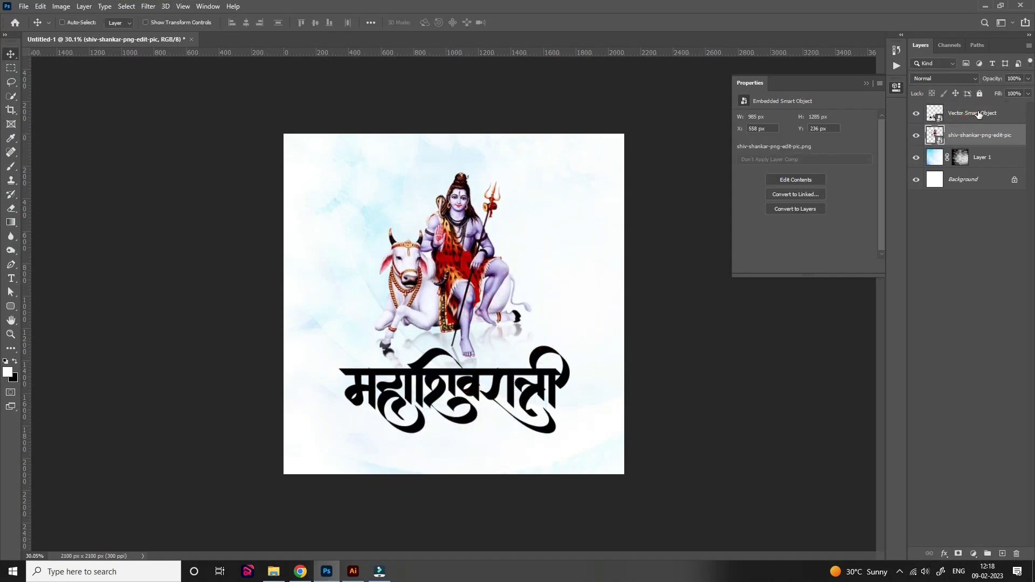
click(979, 113)
drag(480, 317, 480, 308)
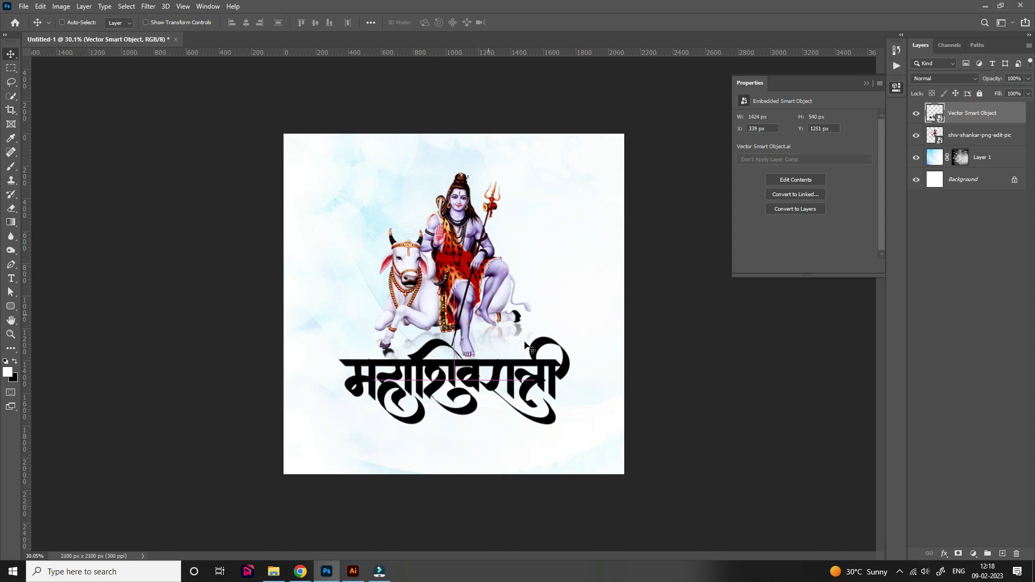
- Examine the Shiva image, the lettering and the surrounding background up close and at full view
scroll(526, 268, down, 2)
scroll(473, 190, up, 3)
scroll(453, 306, up, 2)
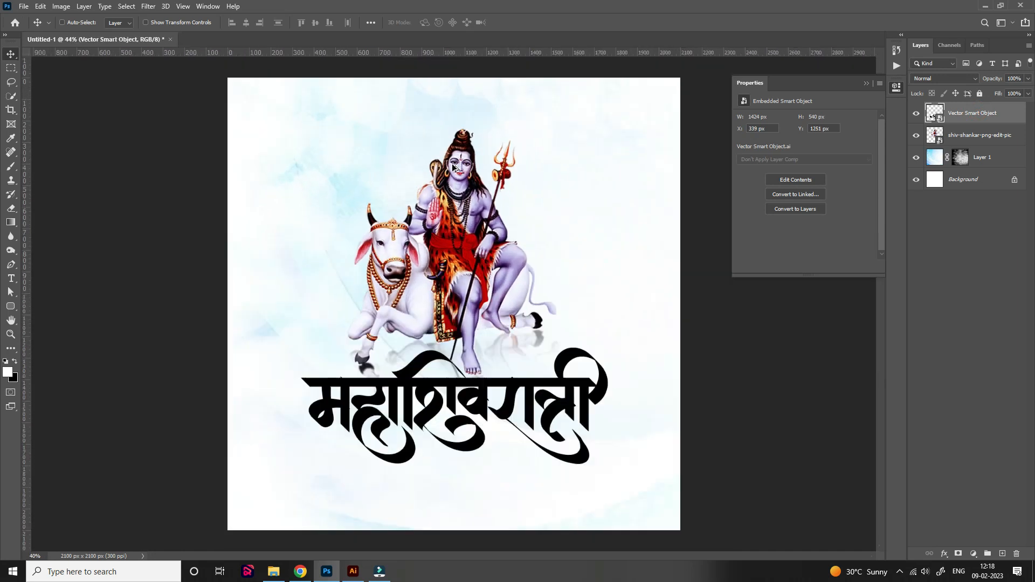
ctrl+click(465, 254)
scroll(521, 311, down, 2)
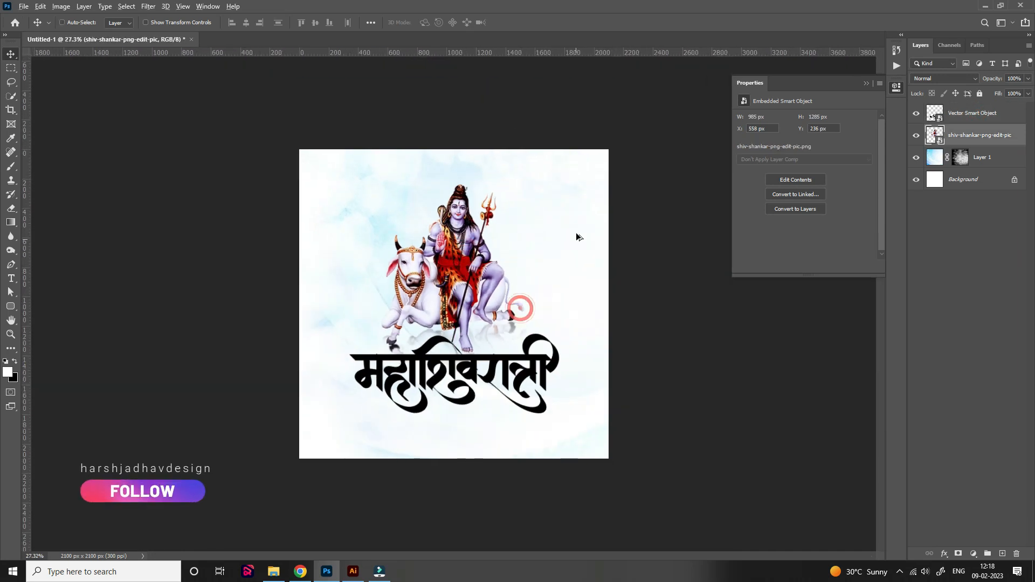
scroll(576, 254, up, 2)
click(575, 296)
scroll(481, 421, up, 7)
drag(481, 398, 273, 434)
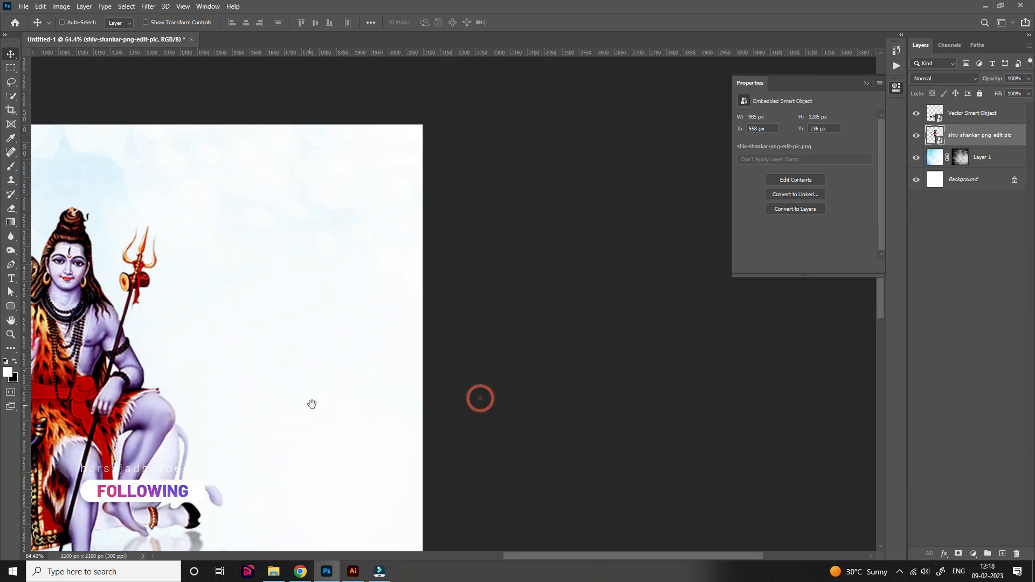
drag(312, 405, 318, 539)
scroll(342, 465, down, 5)
drag(342, 464, 639, 195)
scroll(446, 396, up, 4)
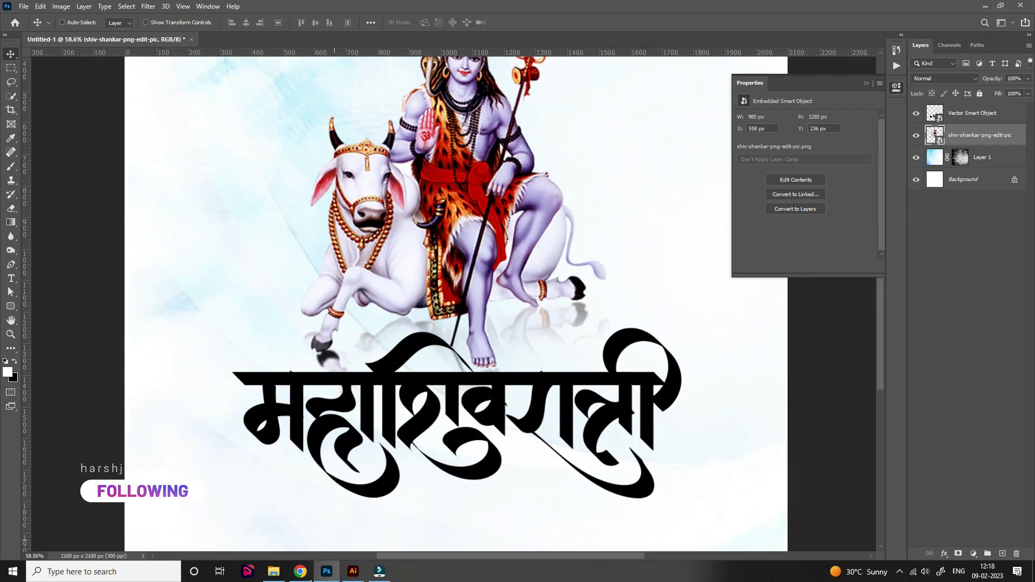
- Place the simple-background-blue-simple-minimalism-wallpaper-preview image from the Bg Download folder across the poster's full width
click(281, 576)
click(204, 170)
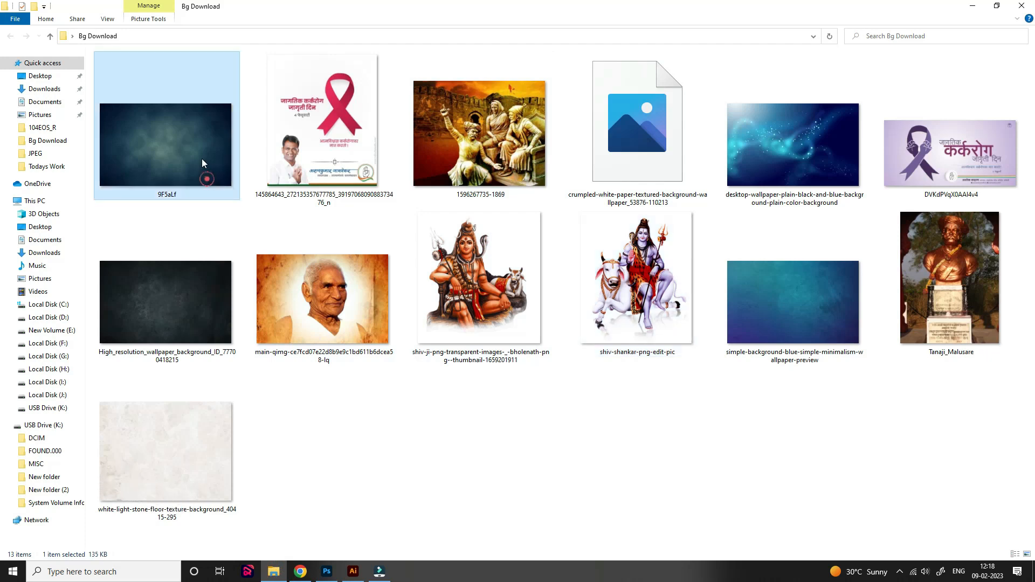
click(800, 287)
click(326, 572)
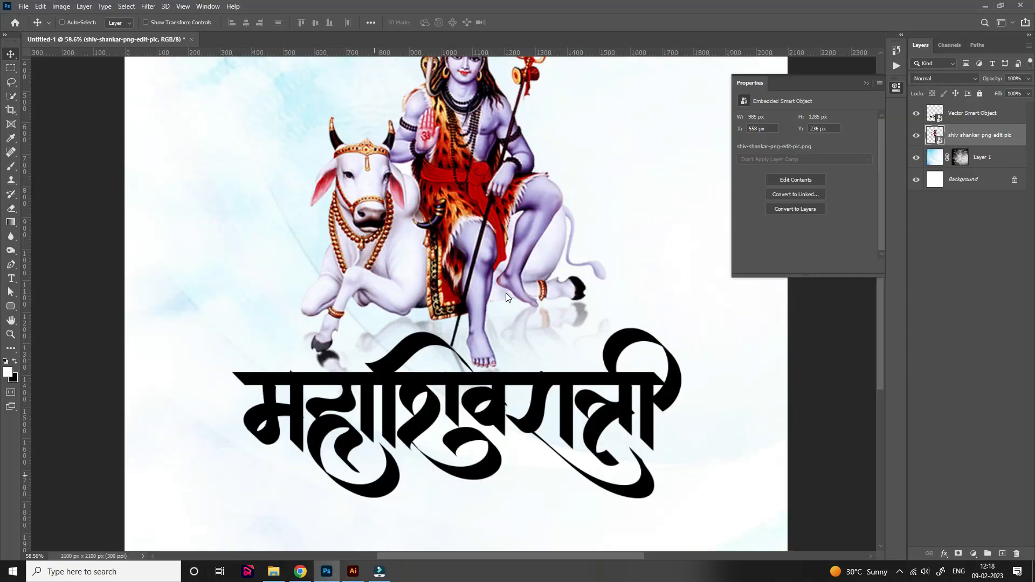
drag(501, 308, 484, 348)
key(Return)
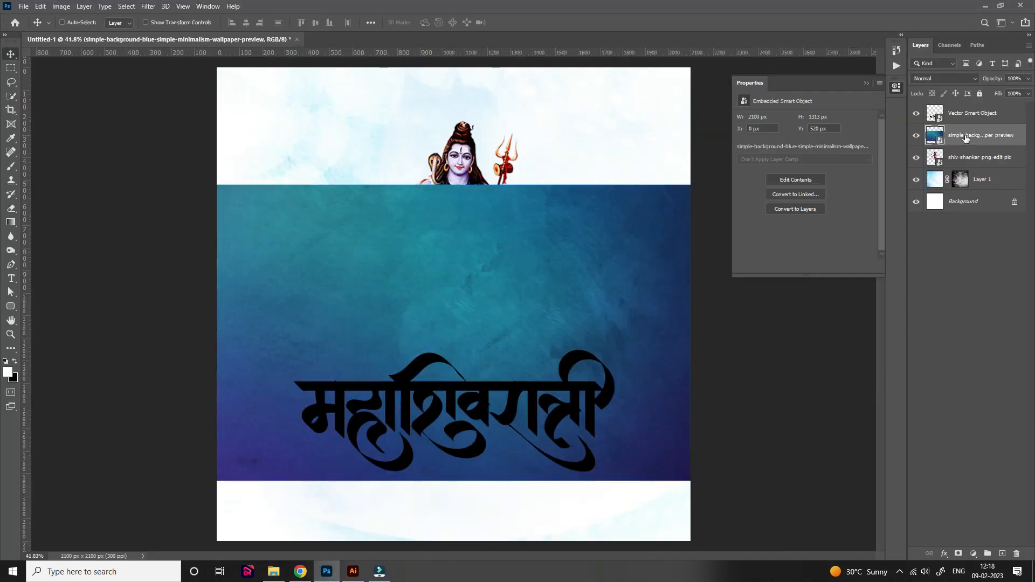
- Move the blue texture layer above the lettering layer and clip it to the महाशिवरात्री lettering
drag(955, 108, 954, 104)
key(ctrl+alt+g)
click(988, 114)
- Transform the clipped blue texture to about 1446 × 662 px so it covers the whole महाशिवरात्री lettering
scroll(634, 311, down, 4)
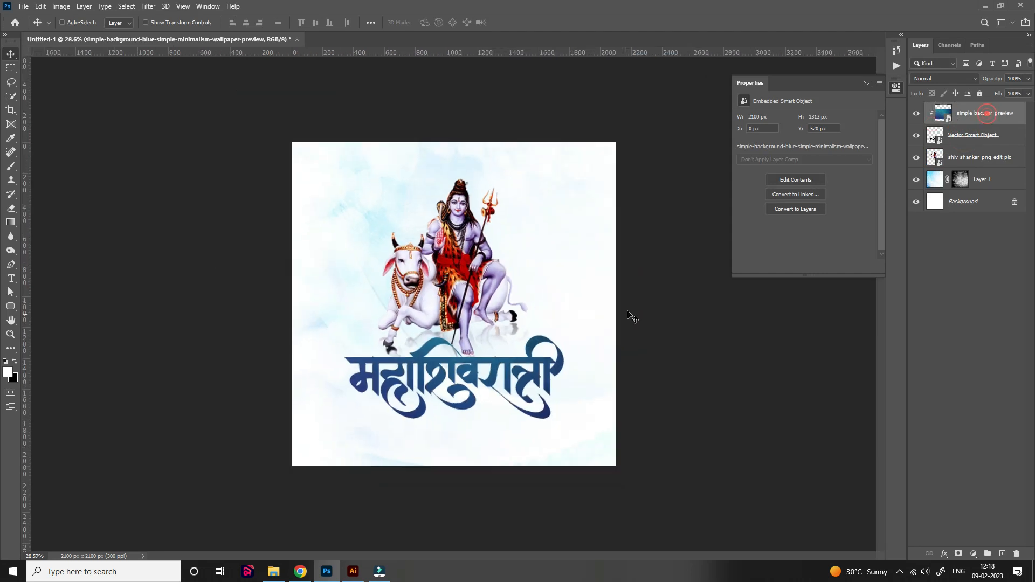
key(ctrl+t)
drag(454, 222, 455, 300)
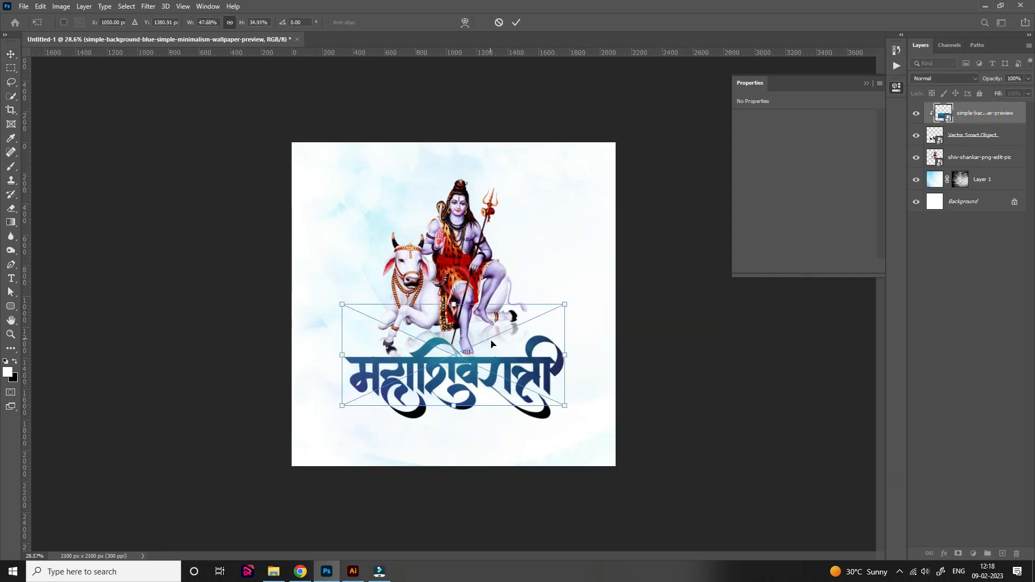
drag(491, 343, 1, 228)
key(Return)
scroll(442, 381, down, 5)
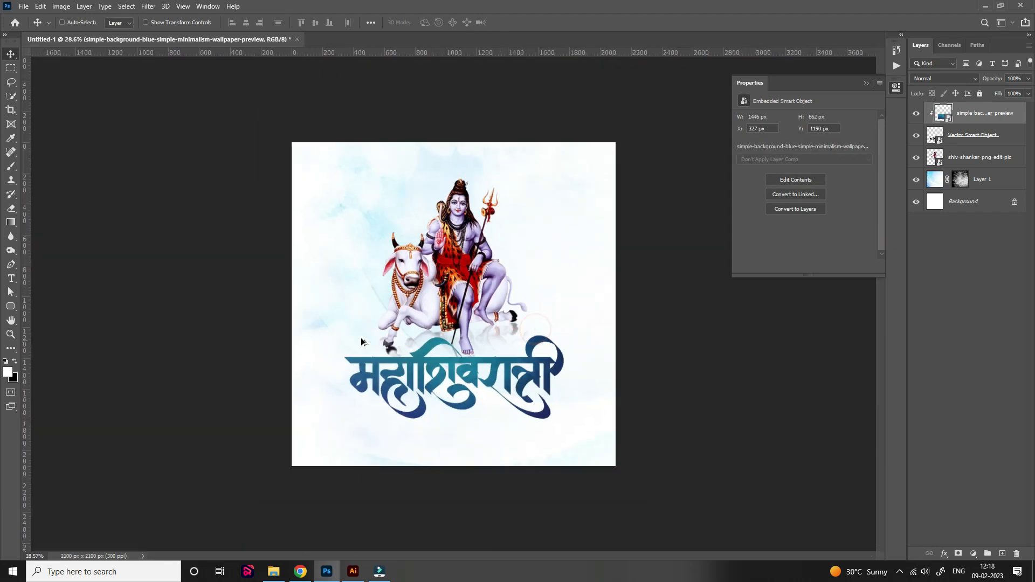
scroll(443, 382, up, 7)
click(11, 279)
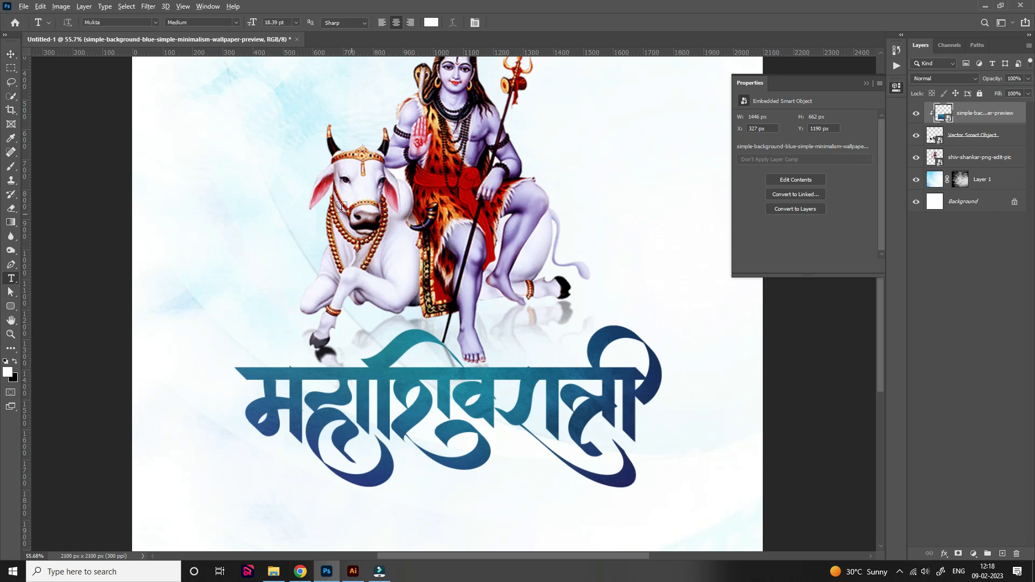
scroll(287, 157, down, 2)
drag(286, 187, 285, 186)
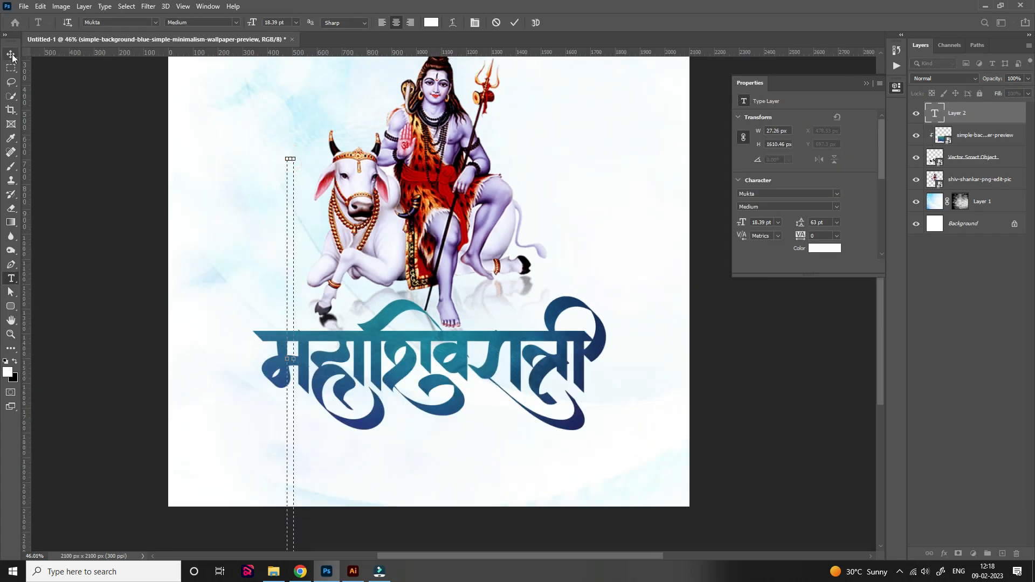
key(Escape)
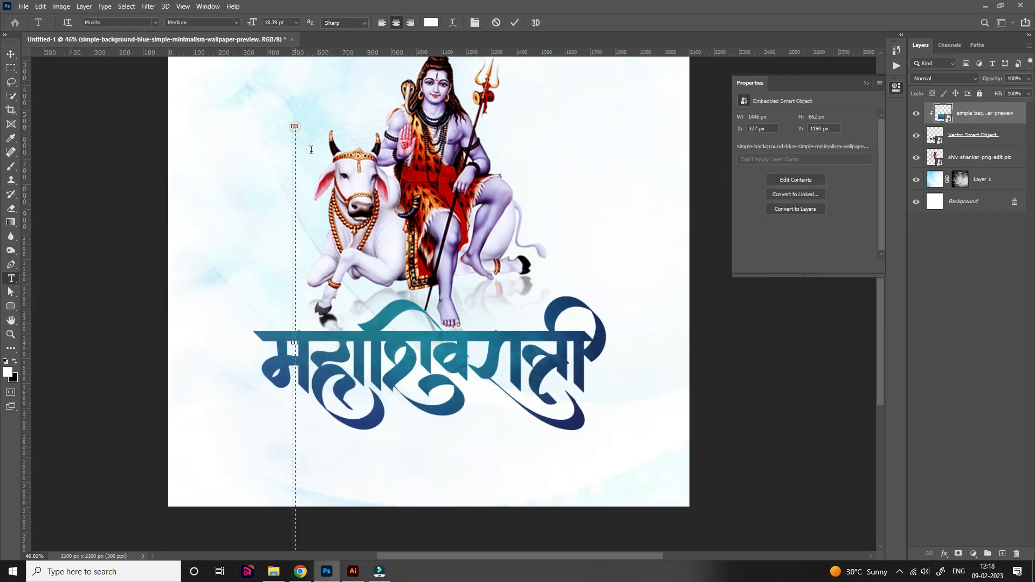
- Add the text line निमित्त सर्वांना in Mukta Medium at 18.39 pt and color it #4c4957
click(295, 127)
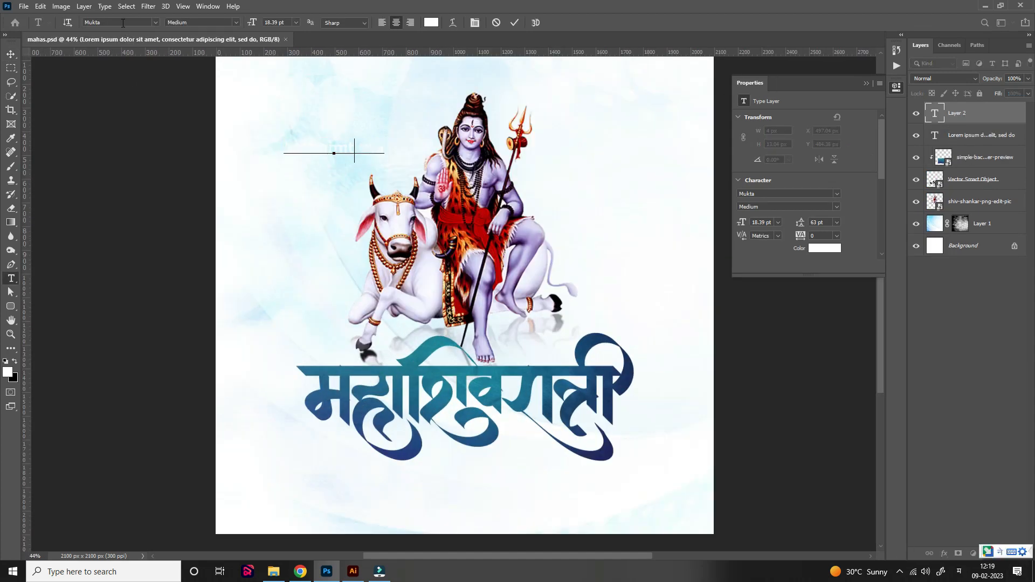
text(निमित्त sarvanna)
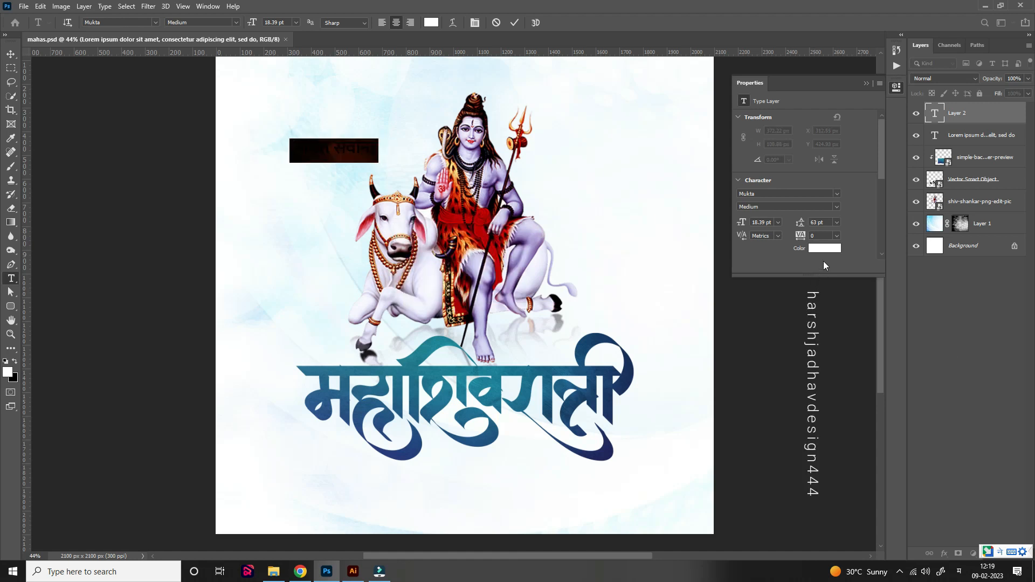
click(824, 249)
text(4c4957)
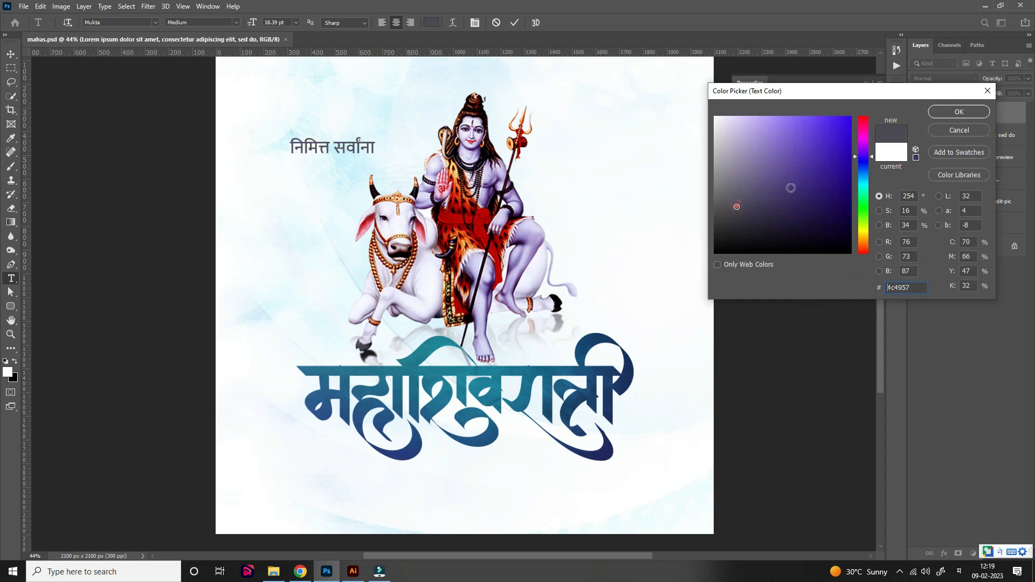
click(944, 113)
click(9, 57)
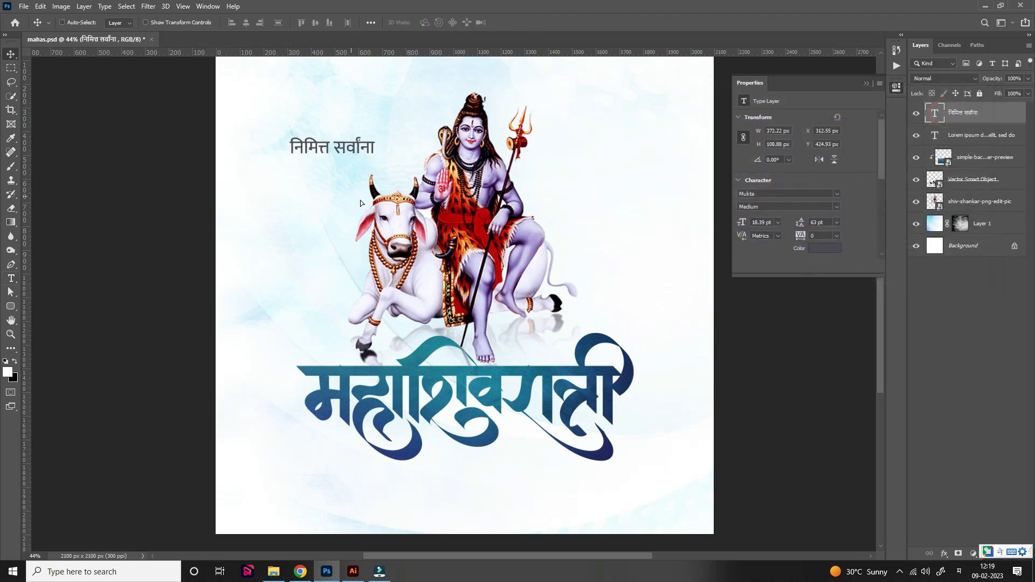
- Position the निमित्त सर्वांना line below the middle of the महाशिवरात्री lettering
drag(360, 200, 504, 507)
scroll(483, 464, up, 2)
scroll(484, 464, up, 2)
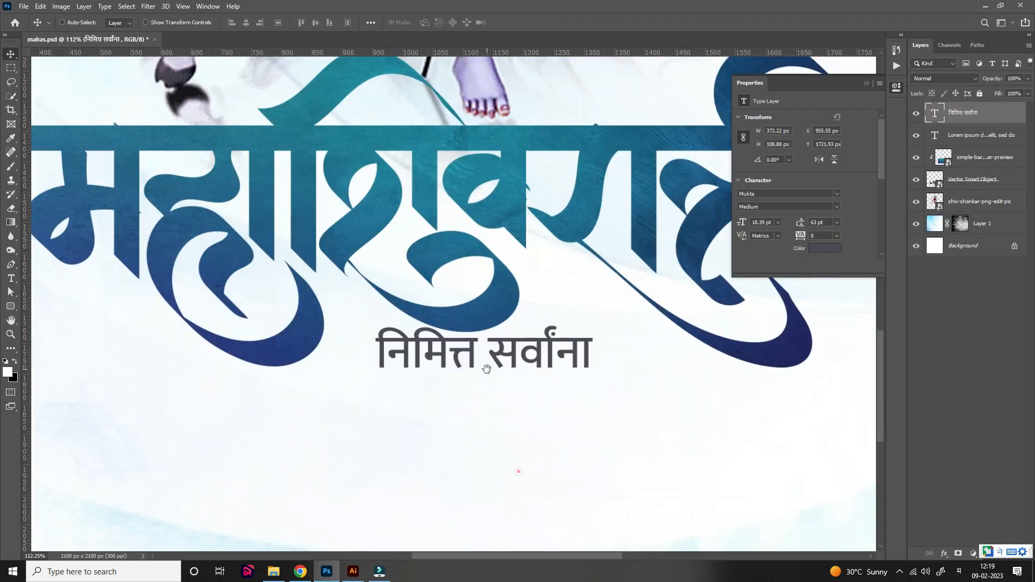
- Duplicate the निमित्त सर्वांना line just below itself and replace the copy's text with मंगलमय शुभेच्छा..!
drag(477, 359, 358, 423)
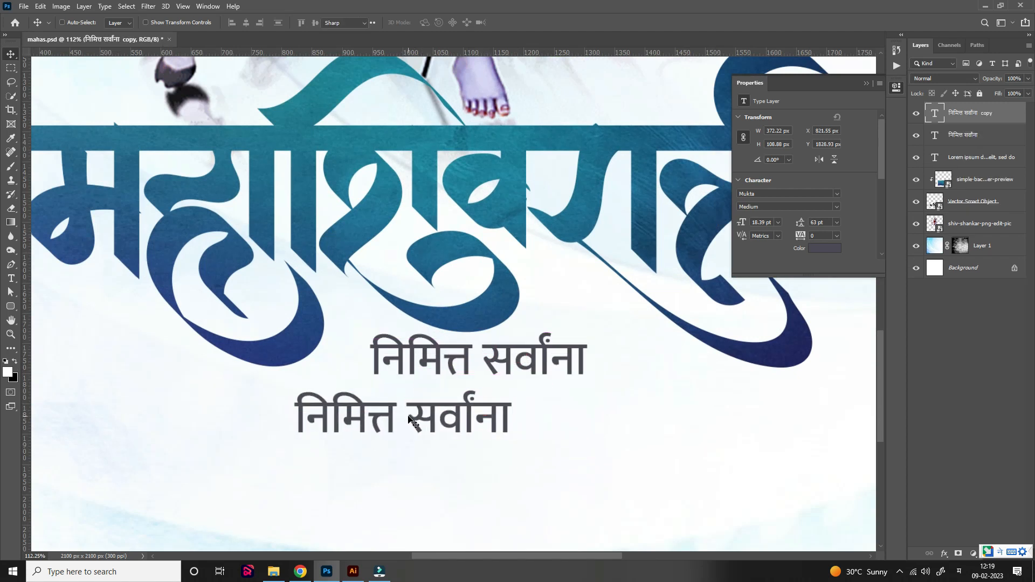
double_click(408, 419)
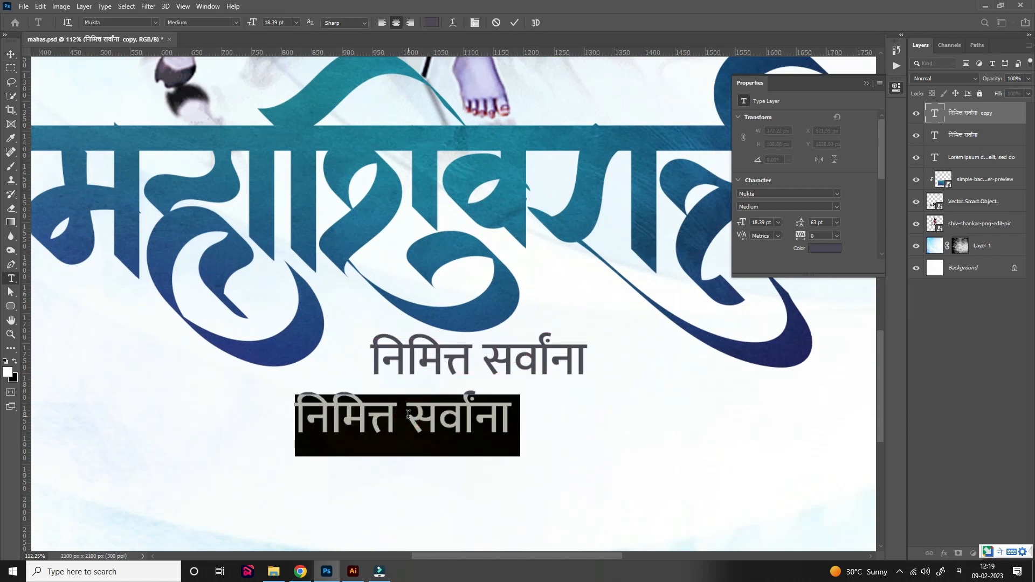
text(mangal)
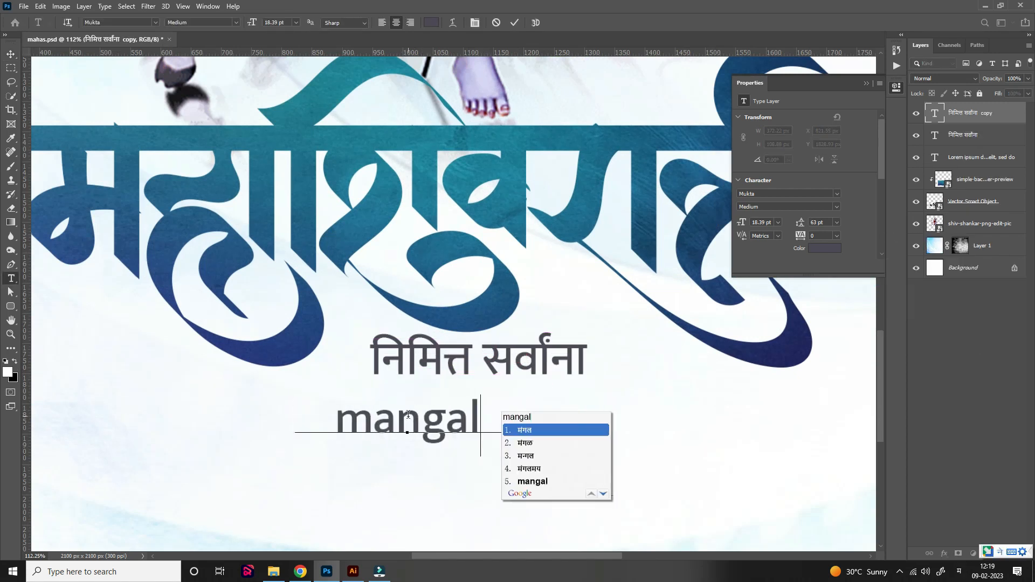
text(my shub)
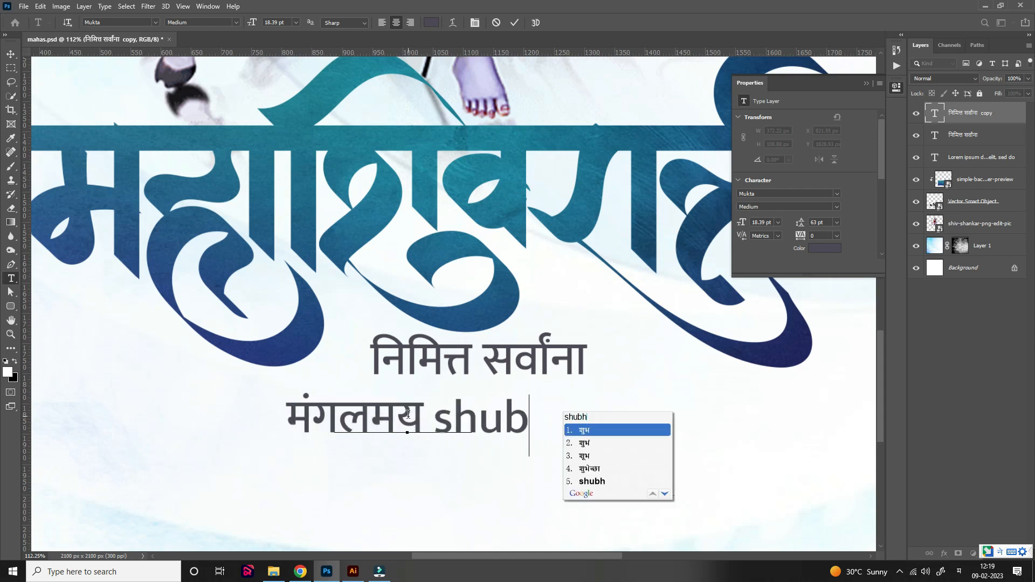
text(hech4..!)
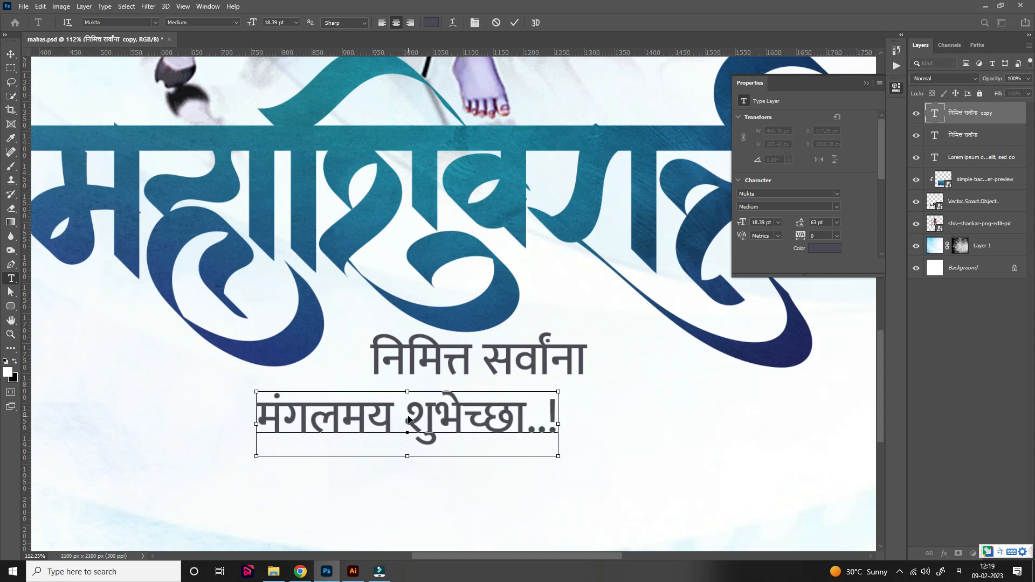
- Set the मंगलमय शुभेच्छा..! line to 22 pt SemiBold and position it directly beneath the निमित्त सर्वांना line
key(ctrl+a)
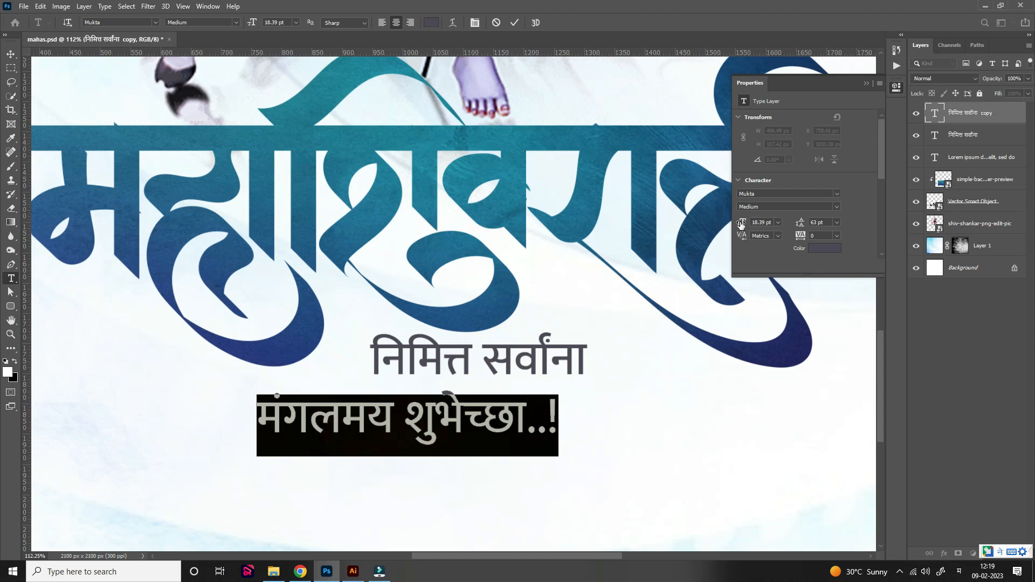
drag(742, 225, 747, 224)
click(836, 206)
click(788, 251)
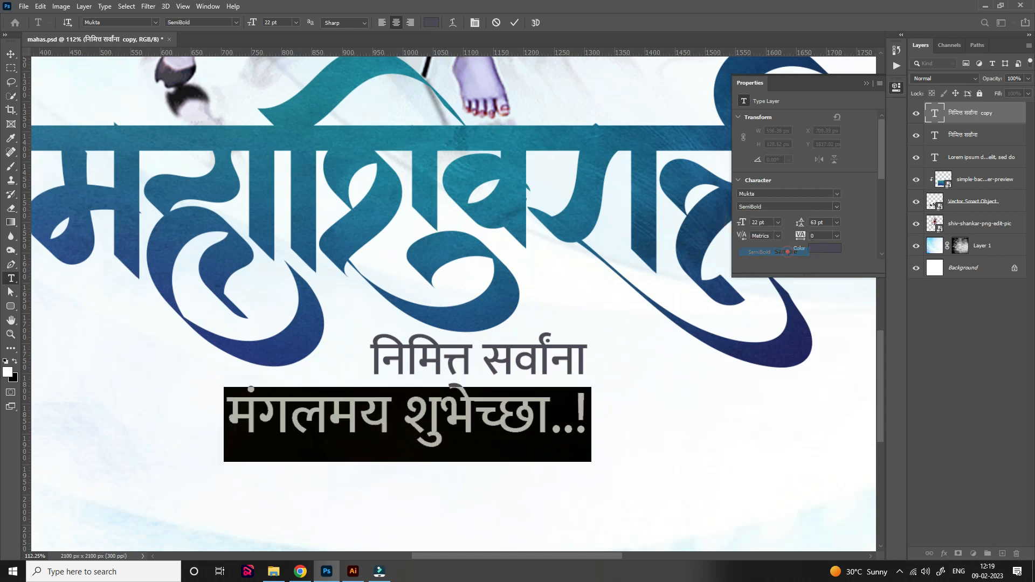
key(ctrl+Return)
drag(486, 432, 574, 426)
key(ctrl+0)
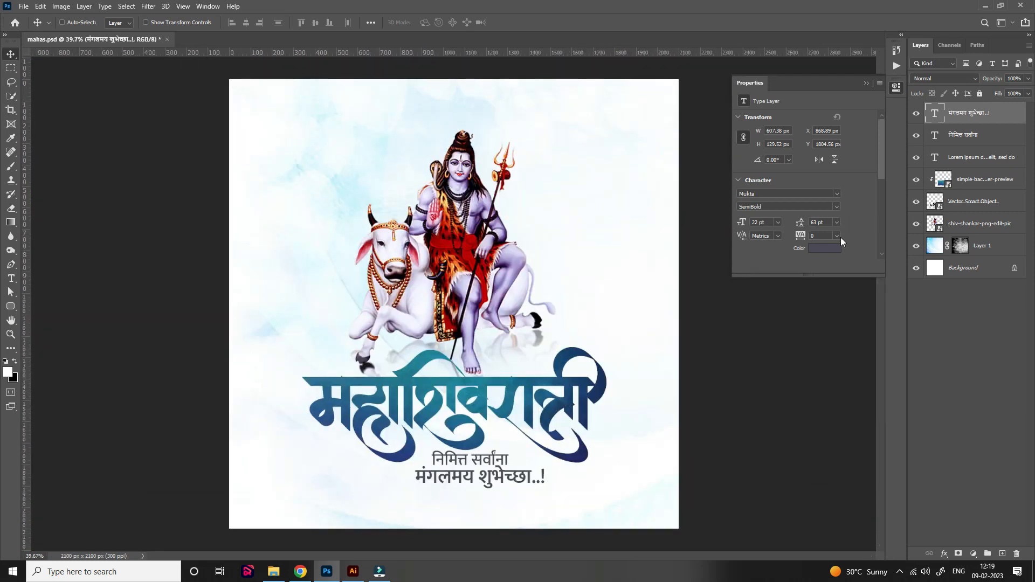
- Color the मंगलमय शुभेच्छा..! line dark red #9d2a29, based on the red of Shiva's garment
click(837, 248)
click(472, 244)
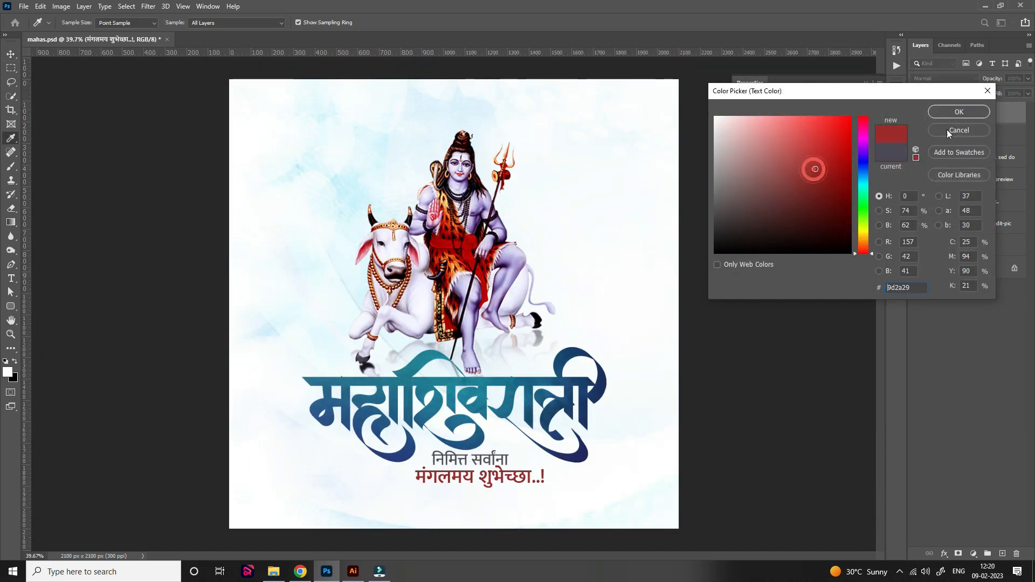
click(955, 115)
- Duplicate the red मंगलमय शुभेच्छा..! line near the poster's lower edge and replace the copy's text with a row of dots
scroll(530, 388, down, 4)
scroll(531, 387, up, 8)
drag(534, 389, 552, 324)
drag(508, 363, 519, 345)
drag(580, 280, 442, 318)
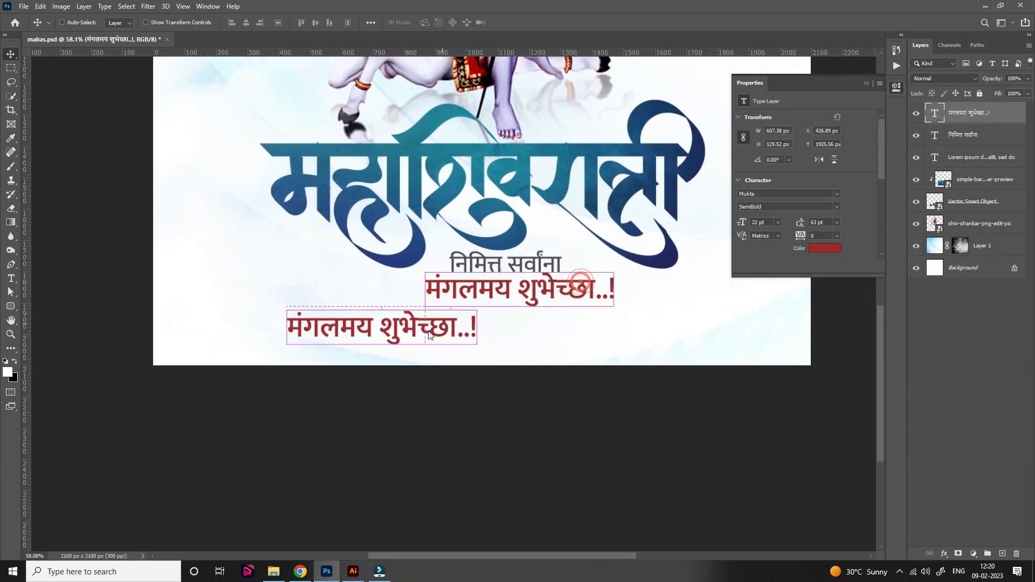
double_click(428, 329)
key(BackSpace)
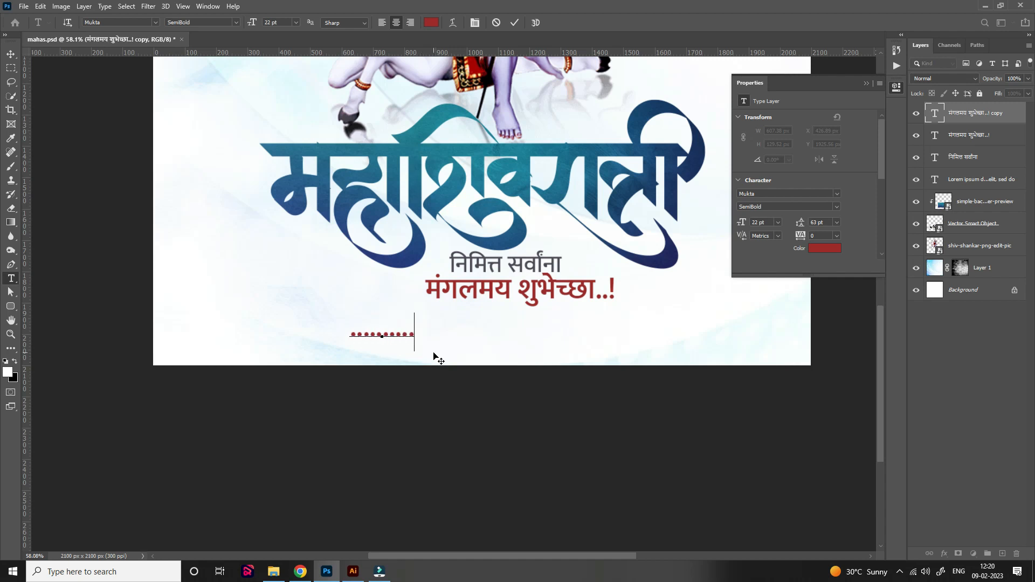
- Set the dot row's tracking to 1240 and position the row across the poster beneath the greeting lines
drag(800, 236, 833, 247)
click(10, 54)
drag(496, 360, 577, 356)
key(ctrl+0)
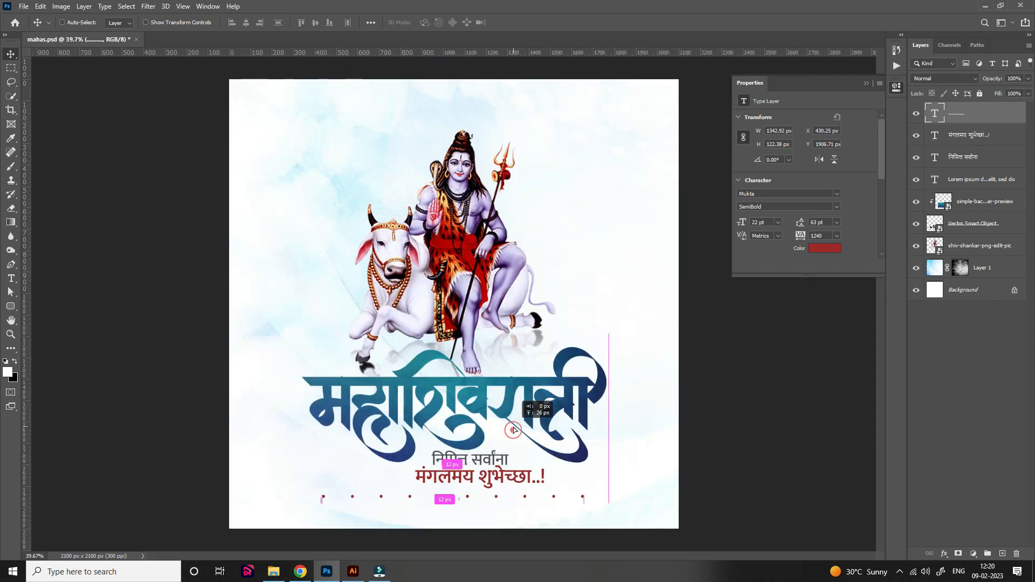
drag(514, 430, 513, 436)
scroll(649, 390, down, 3)
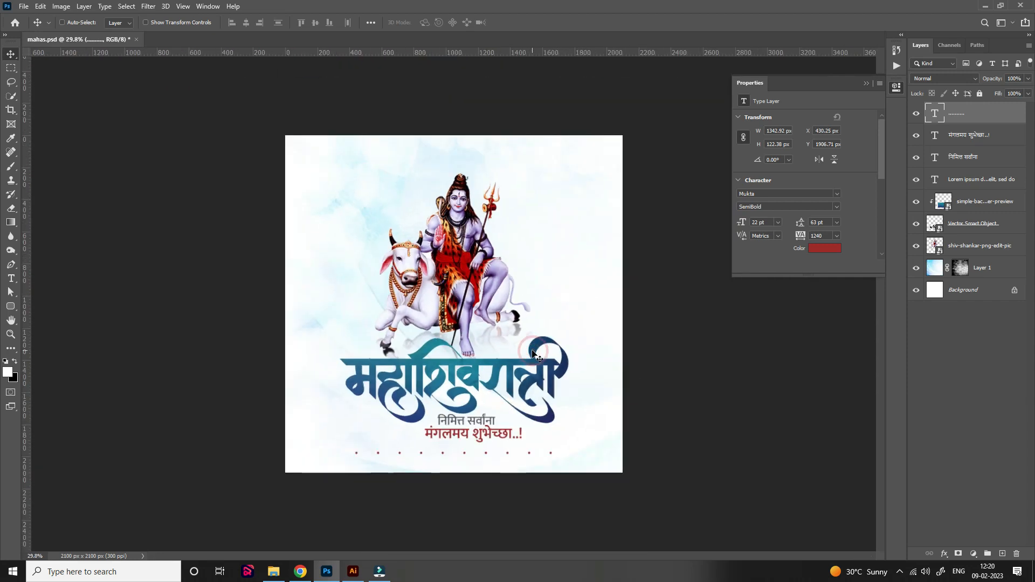
scroll(565, 345, up, 2)
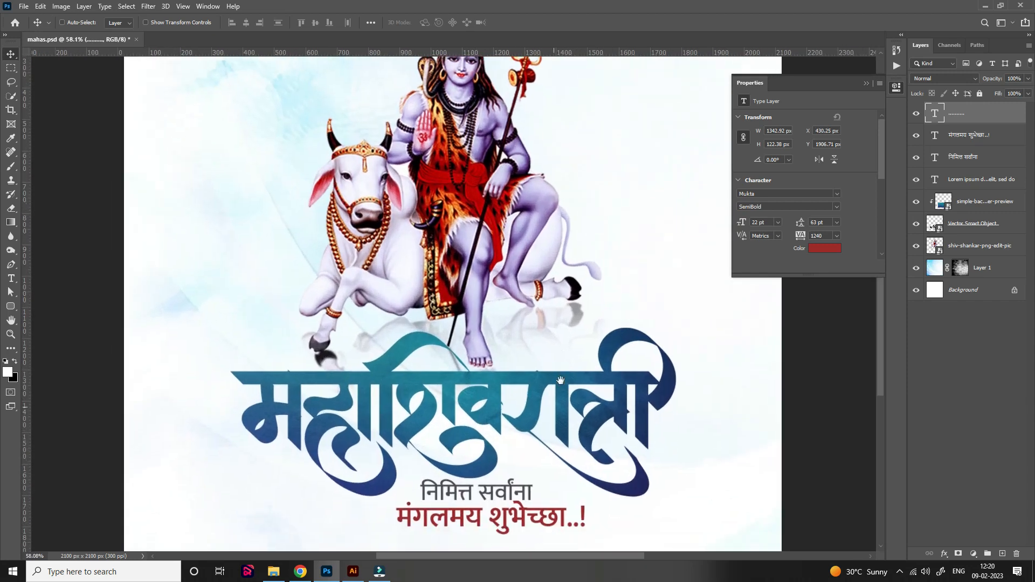
- Duplicate the निमित्त सर्वांना line beside Shiva and replace the copy's text with the verse from भगवान शंकराची महिमा आहे अपरंपार to महाशिवरात्री च्या हार्दिक शुभेच्छा..!
scroll(545, 242, down, 3)
scroll(544, 239, up, 4)
scroll(560, 177, down, 3)
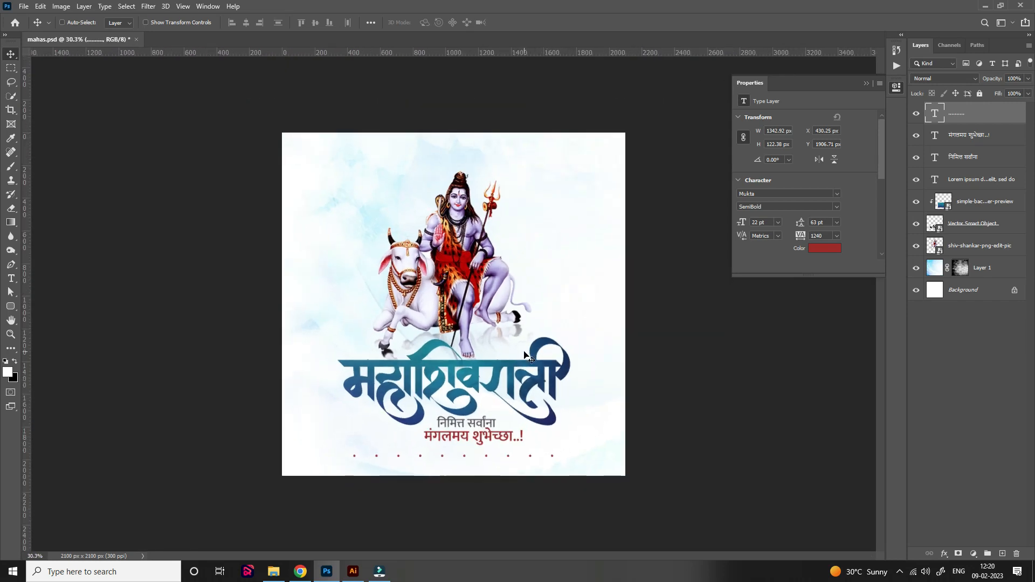
scroll(524, 352, up, 2)
scroll(455, 388, up, 2)
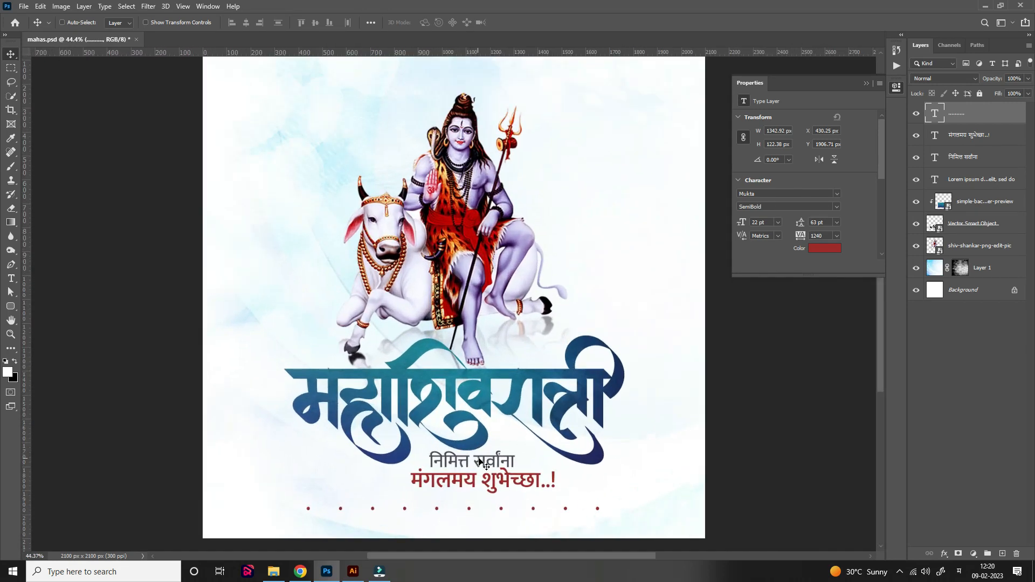
ctrl+click(483, 462)
key(ctrl+minus)
drag(474, 436, 566, 222)
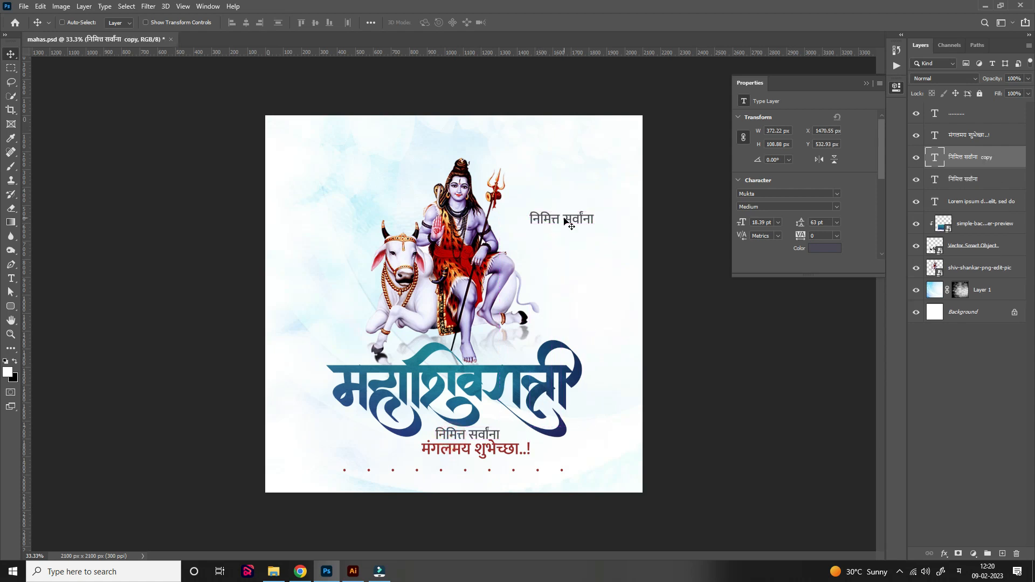
double_click(565, 221)
text(भगवान शंकराची महिमा आहे अपरंपार  शिव करतात सर्वांचा उद्धार  त्यांची कृपा तुमच्यावर नेहमी राहो  भगवान शंकर तुमचे आयुष्य आनंदाने भरो  महाशिवरात्रीच्या हार्दिक शुभेच्छा..!)
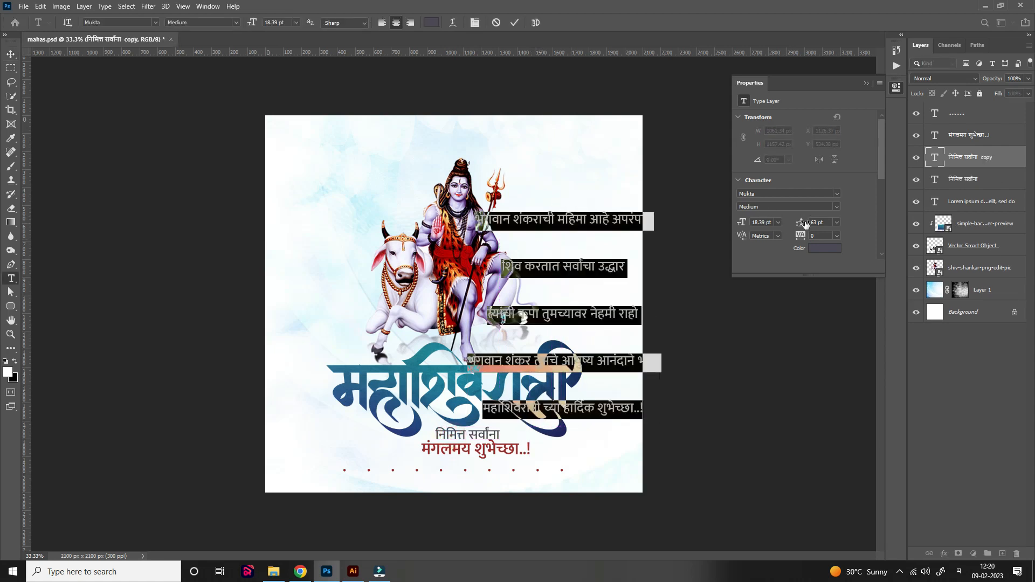
- Set the five-line Marathi verse's leading to 27 pt and underline all of its text
drag(805, 222, 787, 220)
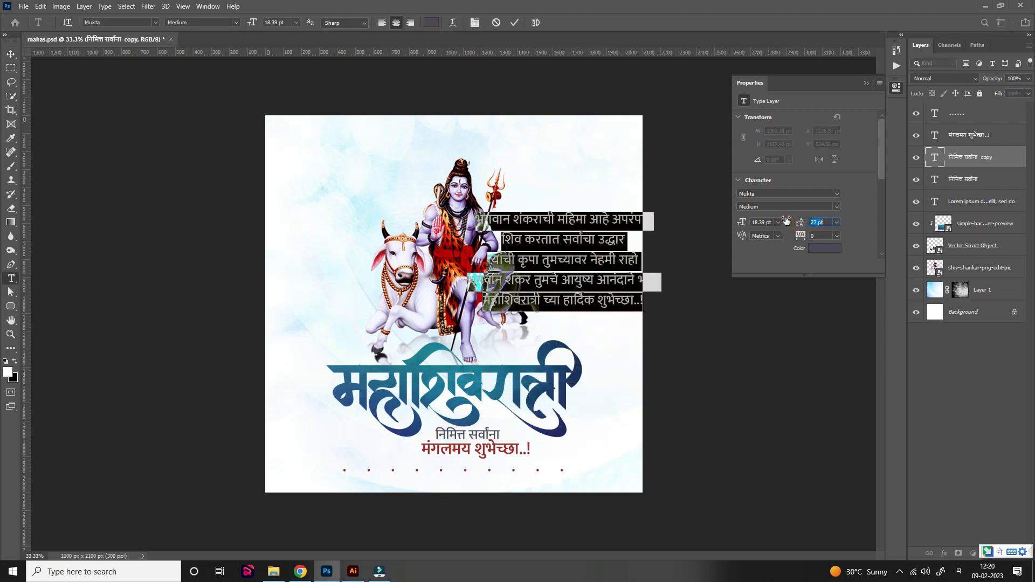
scroll(786, 216, down, 5)
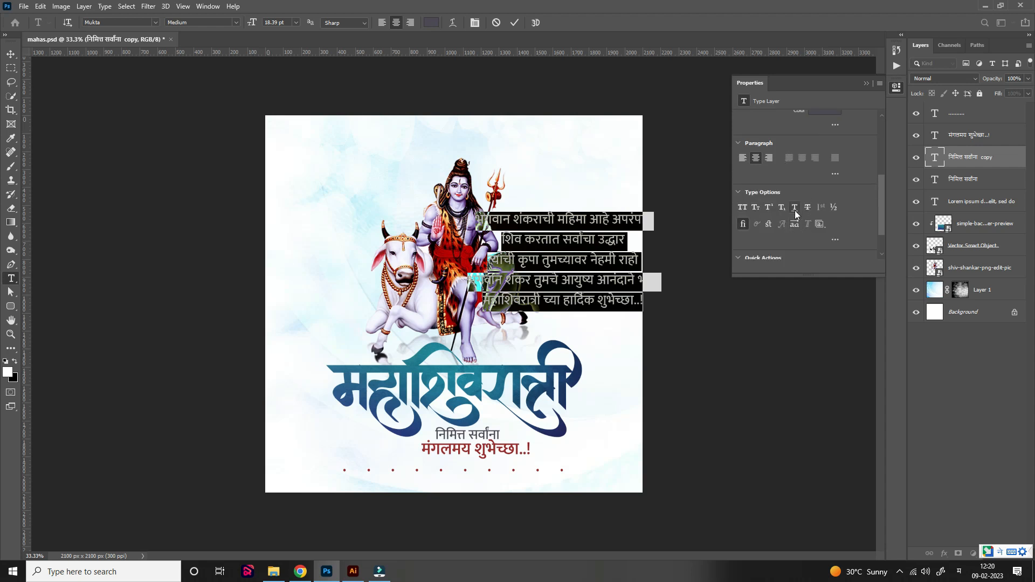
click(795, 209)
- Scale the underlined verse down and position it in the poster's upper-left area beside Shiva's head
drag(651, 308, 476, 242)
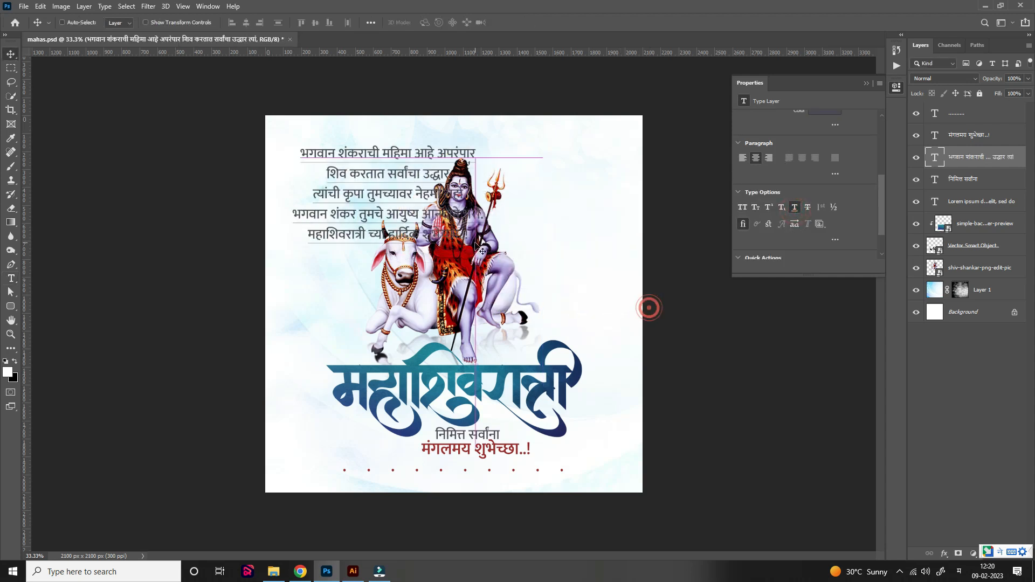
key(ctrl+t)
drag(481, 199, 433, 228)
key(Return)
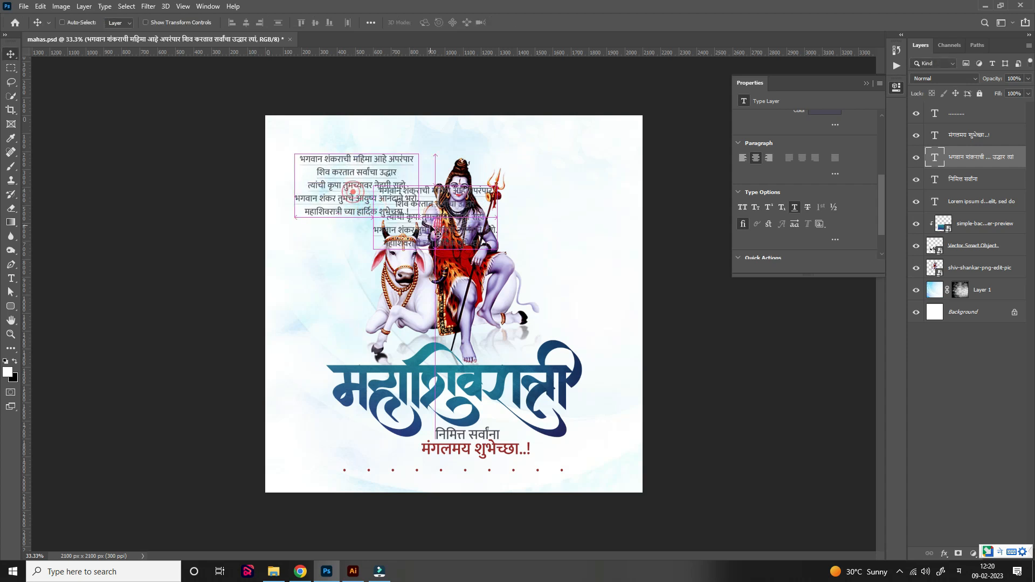
- Duplicate the verse, enlarge the copy to 182.25%, and place its layer beneath the Shiva image
key(ctrl+t)
drag(498, 218, 602, 218)
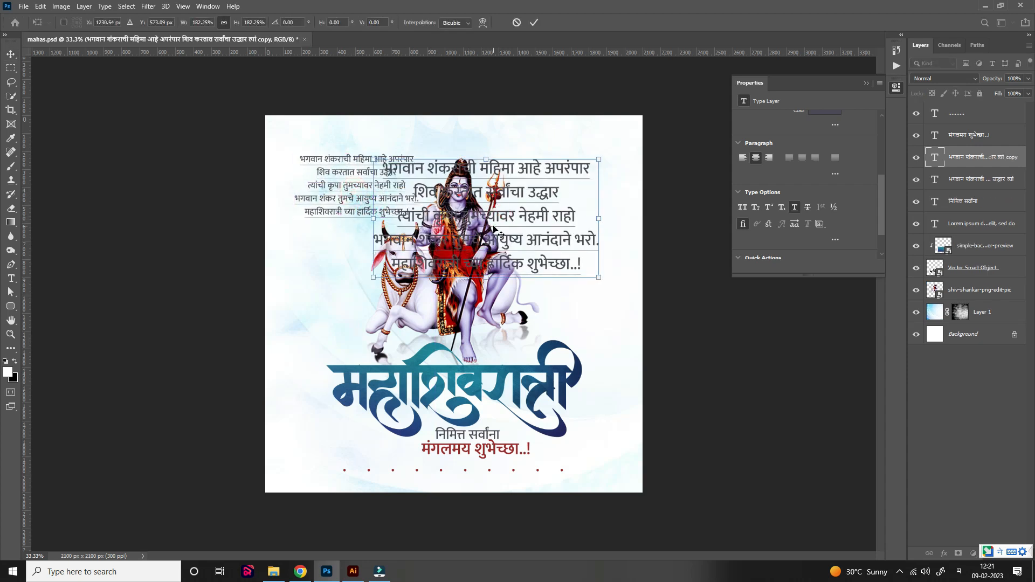
double_click(493, 227)
drag(990, 160, 979, 300)
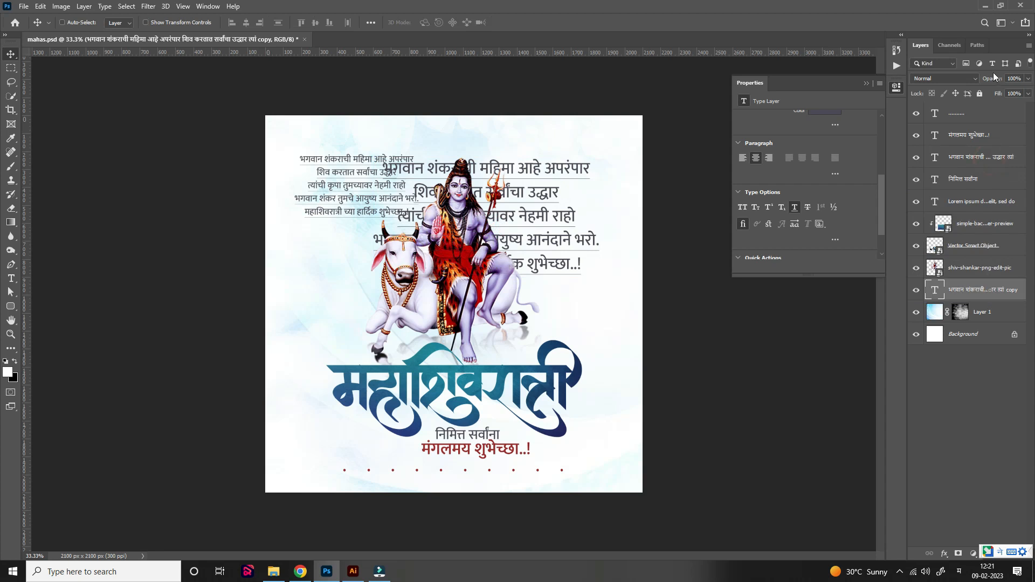
- Reduce the large verse copy's opacity to 15% and scale it down slightly on Shiva's trident side
drag(970, 83, 947, 95)
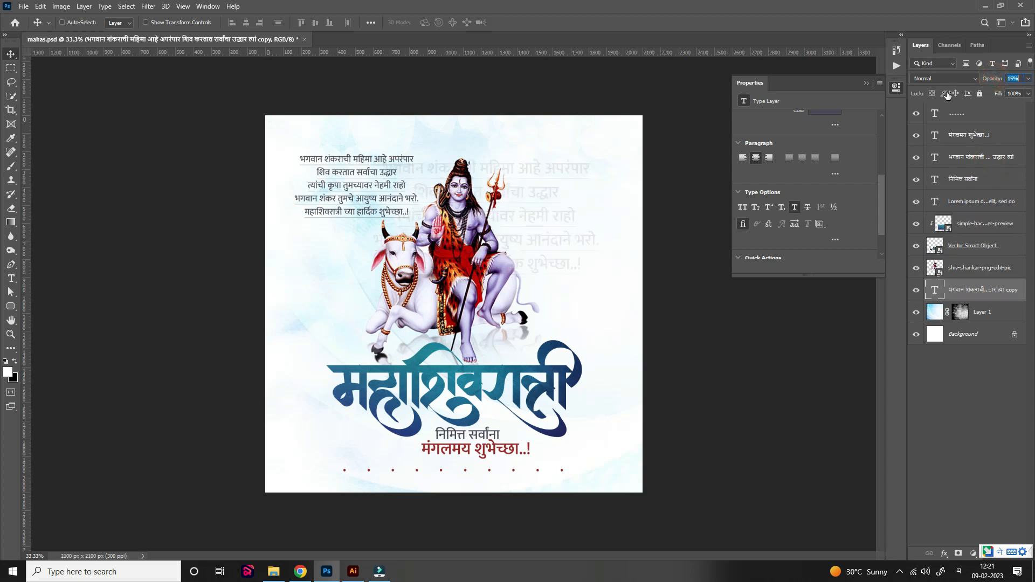
mouse_move(600, 223)
mouse_down()
mouse_move(577, 219)
mouse_move(615, 225)
mouse_move(599, 222)
mouse_up()
key(ctrl+t)
key(Return)
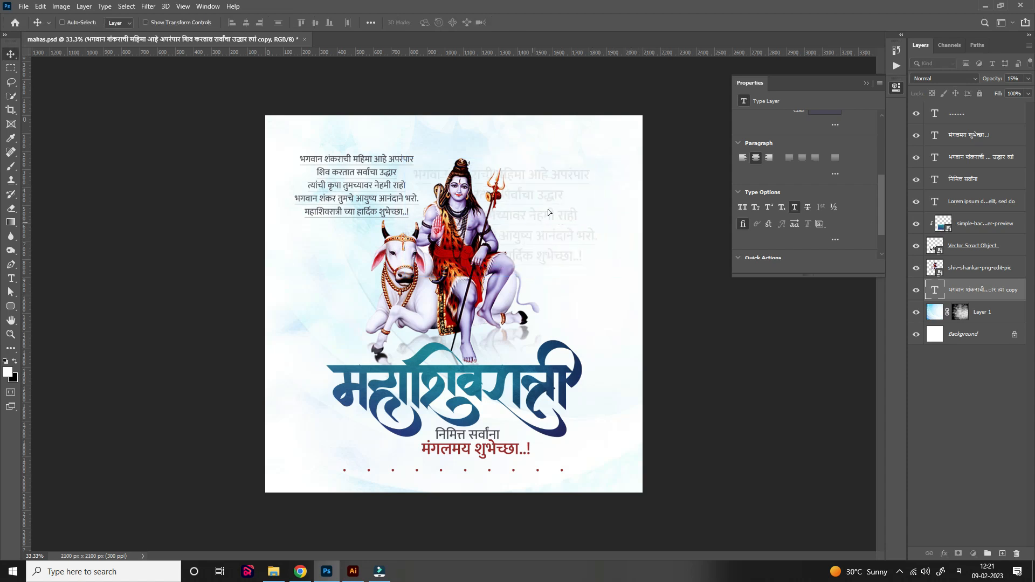
- Duplicate the faint verse to the poster's left side, scaling it down and positioning it beneath the dark verse, behind the bull
drag(534, 224, 451, 265)
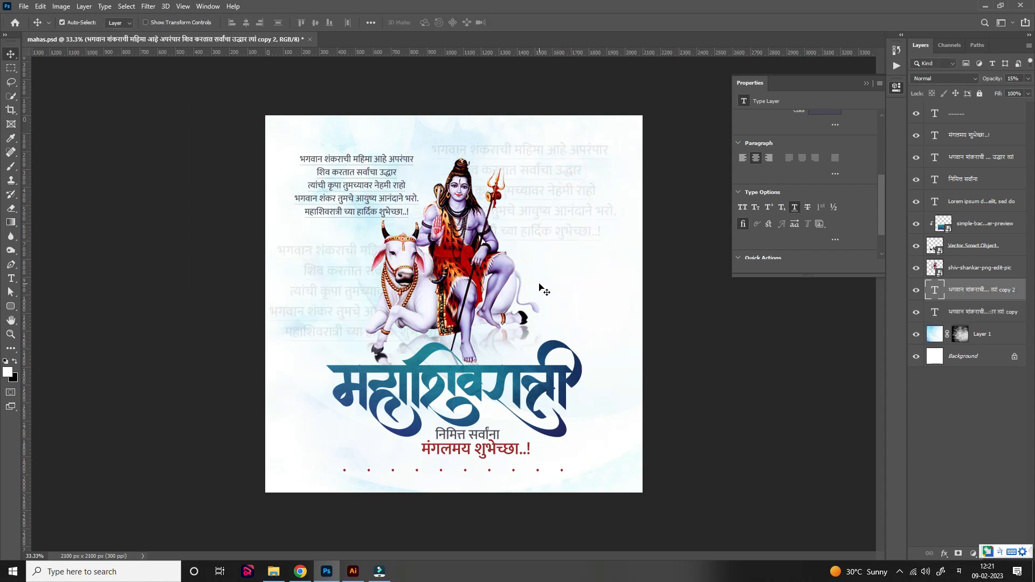
key(ctrl+t)
drag(465, 300, 427, 299)
key(Return)
drag(351, 294, 376, 275)
click(531, 289)
- Add a Color Balance adjustment directly above Layer 1 with midtones at +100 Cyan-Red and -100 Yellow-Blue
scroll(514, 308, down, 4)
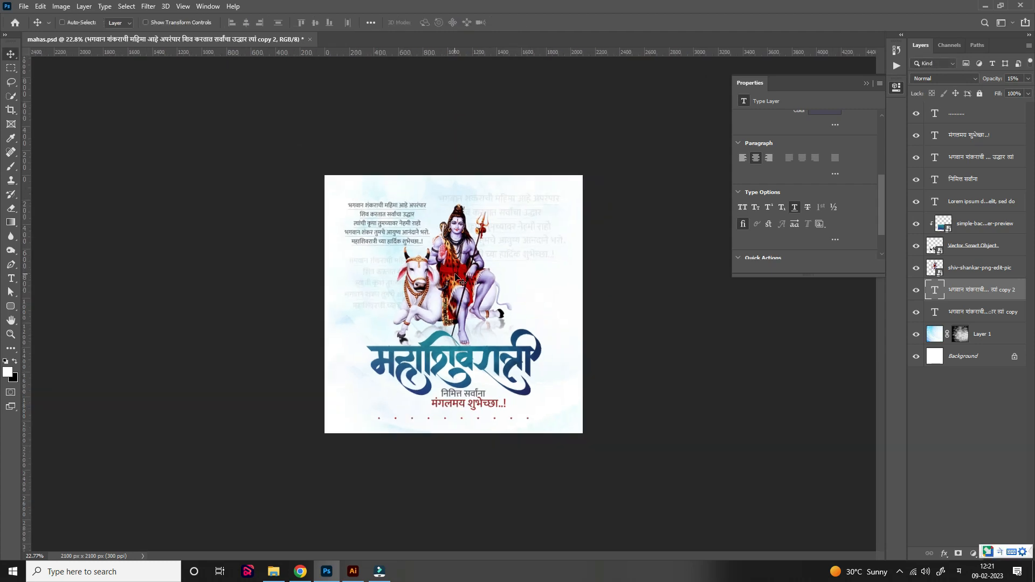
scroll(604, 183, up, 3)
scroll(606, 187, down, 2)
click(982, 331)
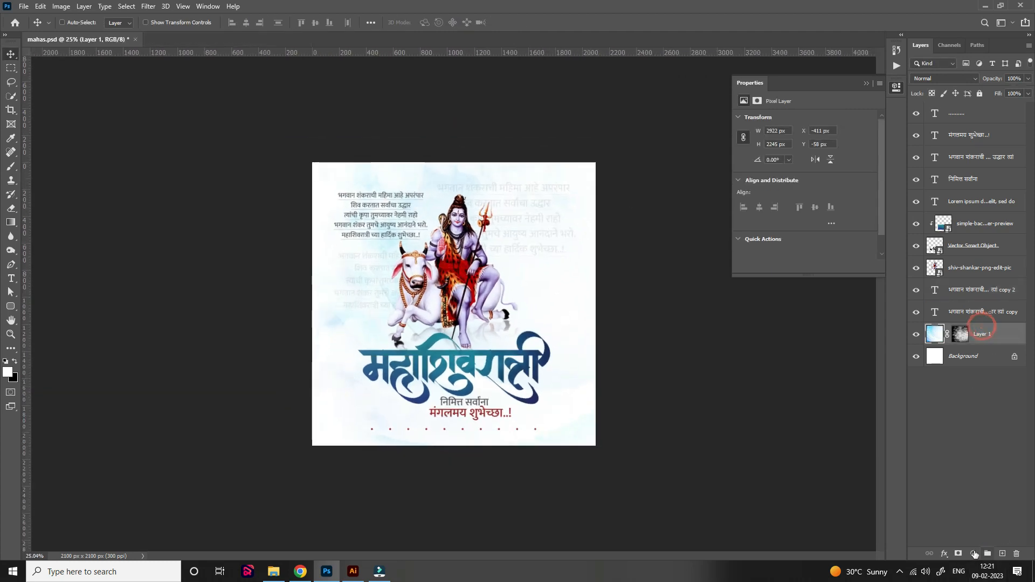
click(973, 554)
click(973, 451)
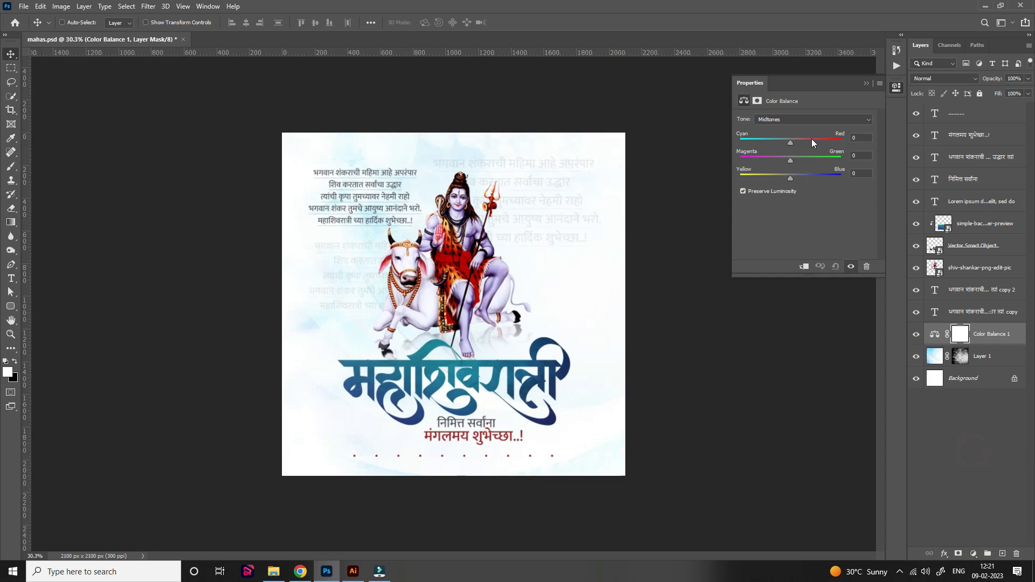
drag(812, 141, 901, 150)
drag(729, 178, 718, 178)
- Review the finished poster in full-screen view, examining the verses, Shiva image, lettering and greeting lines up close and as a whole
scroll(486, 311, down, 3)
scroll(529, 307, up, 2)
scroll(529, 310, up, 1)
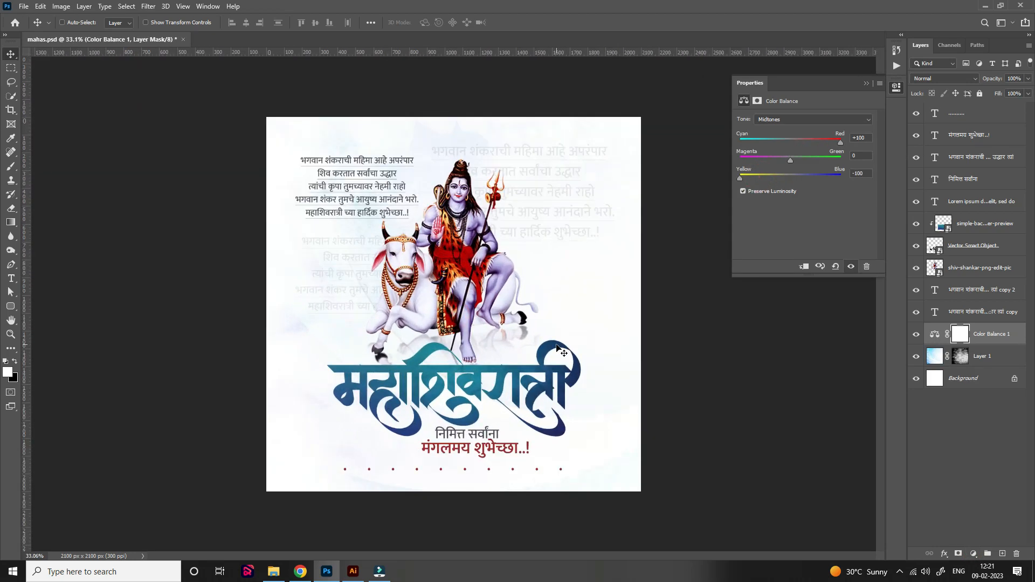
key(f)
key(f)
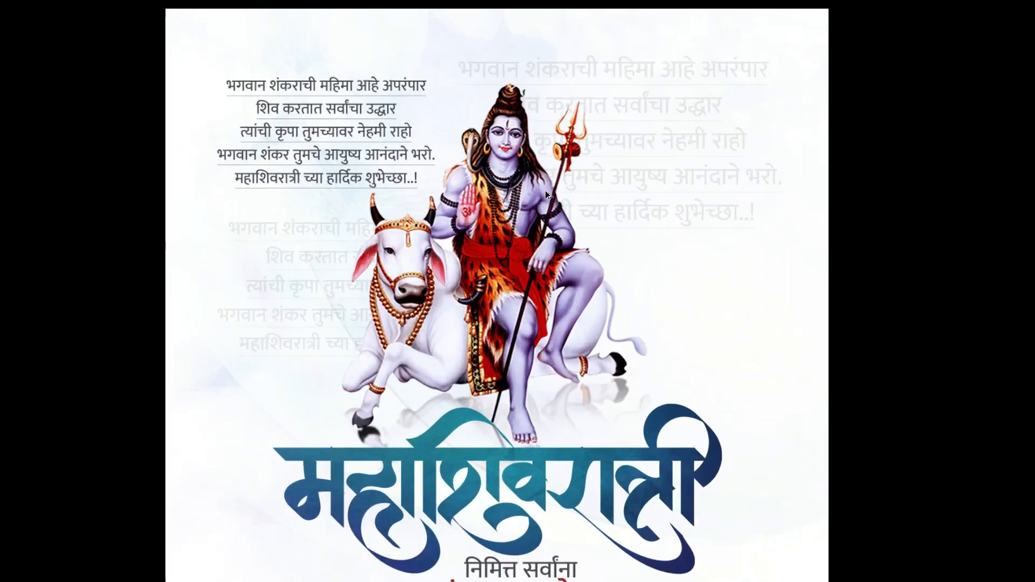
scroll(545, 190, up, 2)
drag(563, 566, 566, 391)
drag(595, 485, 598, 372)
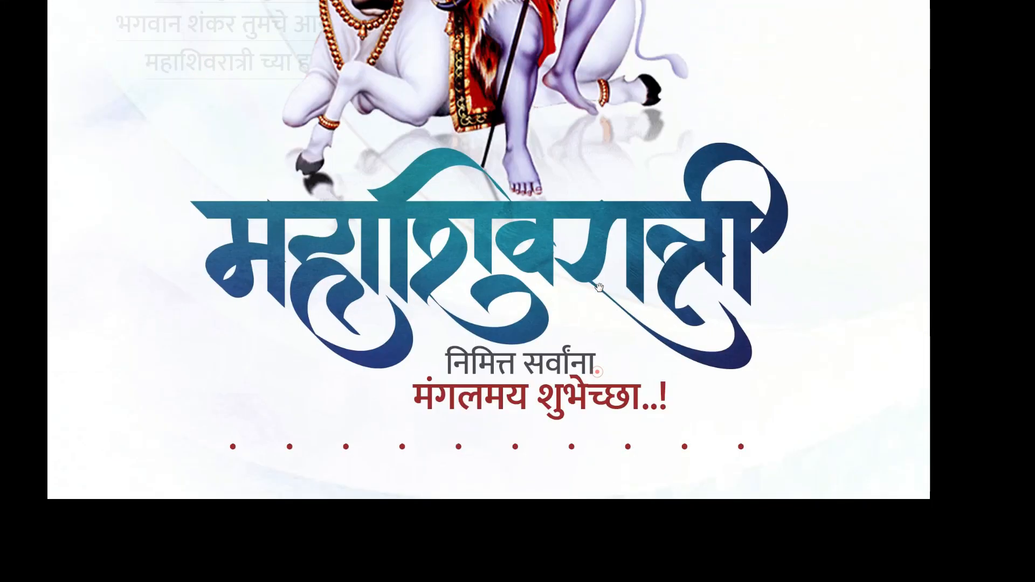
scroll(594, 337, down, 3)
scroll(597, 259, down, 2)
scroll(597, 119, up, 1)
scroll(664, 98, up, 1)
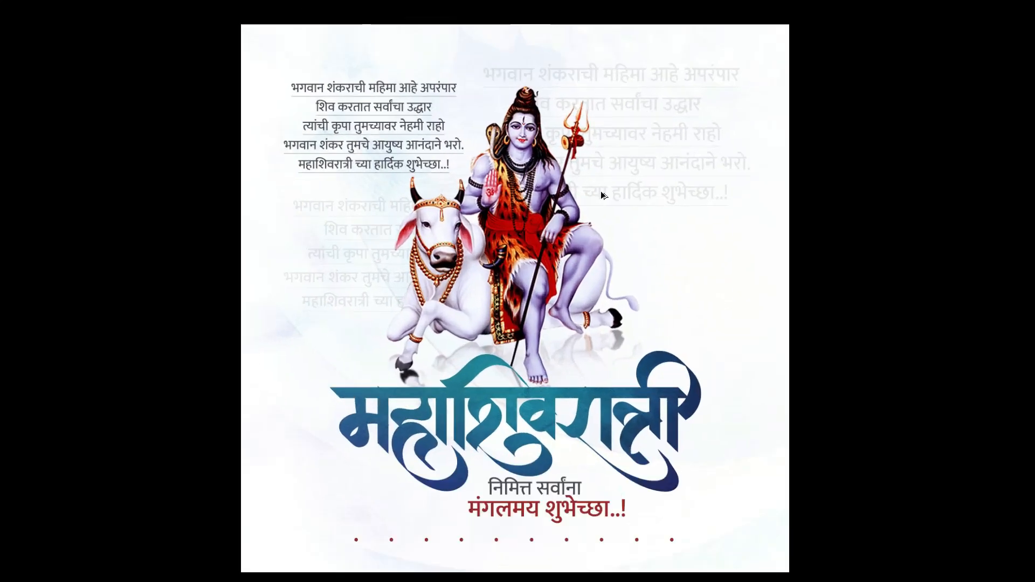